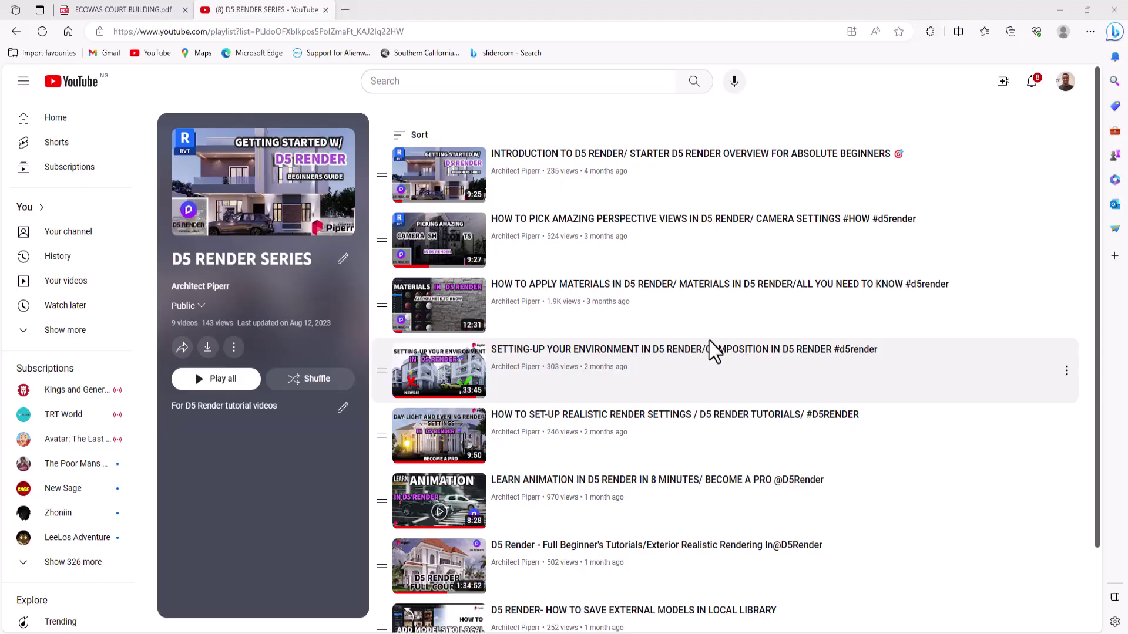
Zoom the view on the MR OBI RESIDENCE house in Scene 8 with HDRI sky lighting
scroll(711, 352, "down", 2)
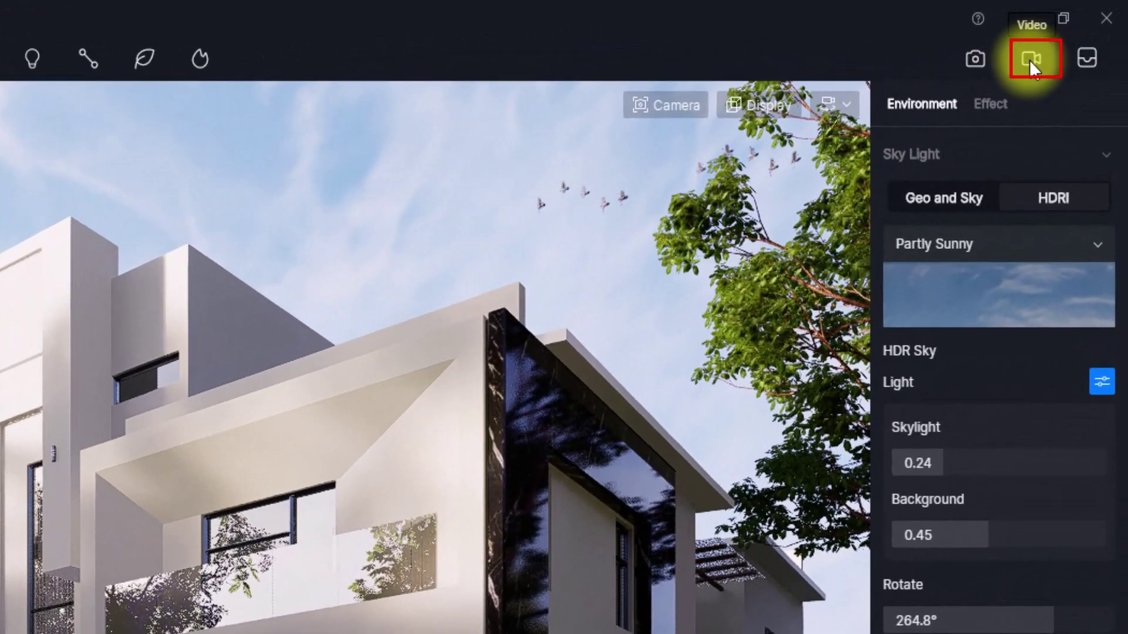
Switch to video mode for an empty Clip 1 timeline with 1080p .mp4 export
left_click(1074, 33)
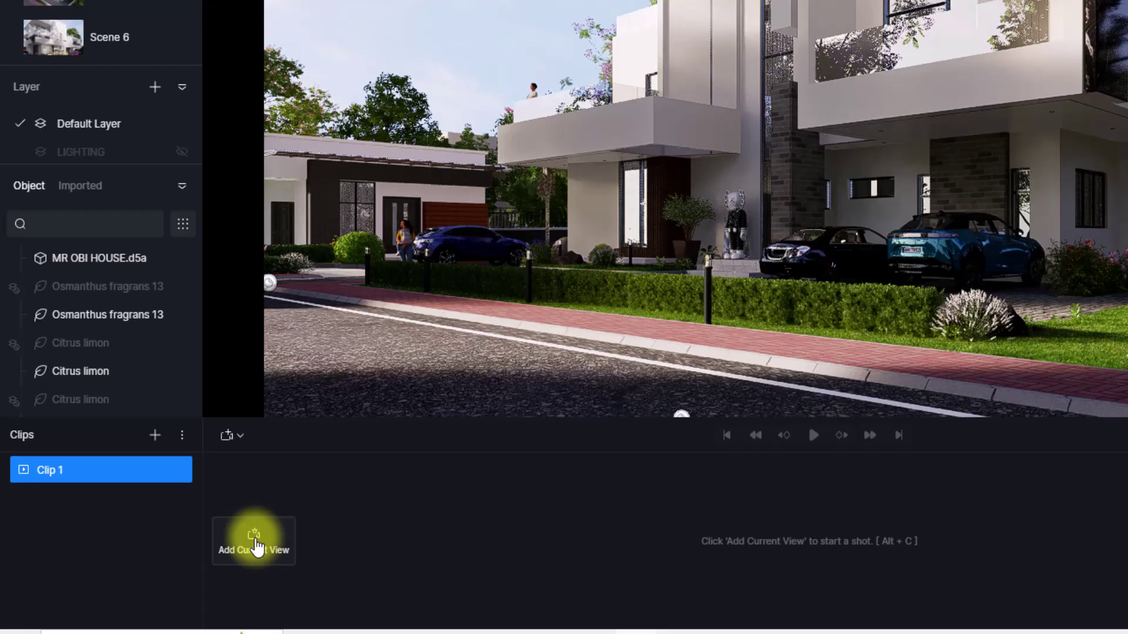
Create a 3-second Shot 1 from the wide house view to a closer street view, then preview it
left_click(257, 546)
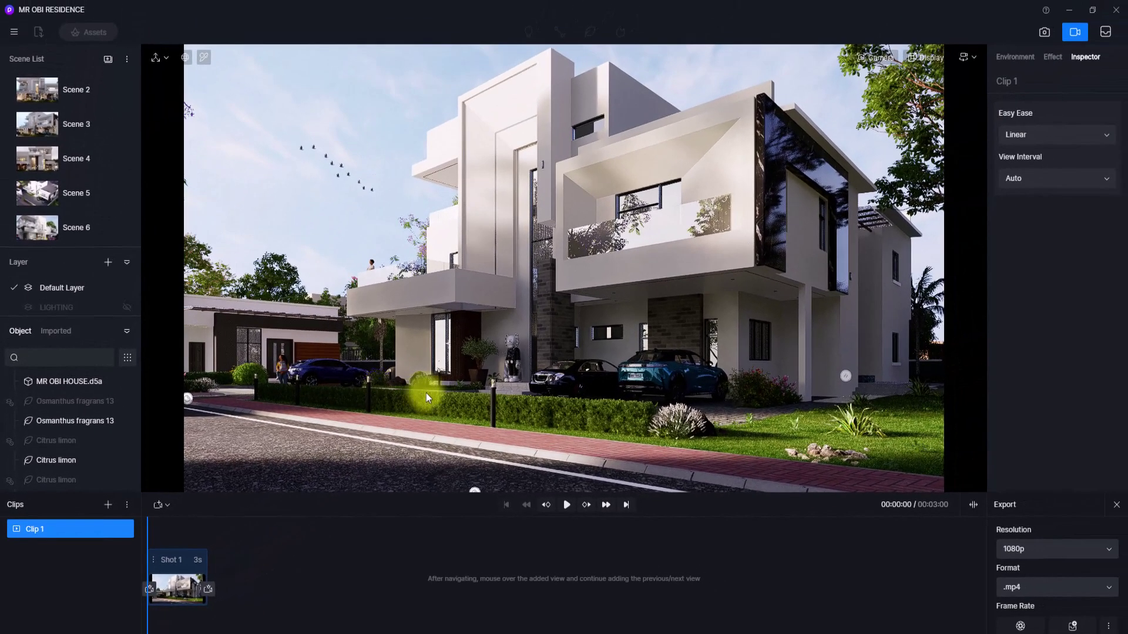
scroll(598, 362, "up", 2)
scroll(598, 362, "up", 2)
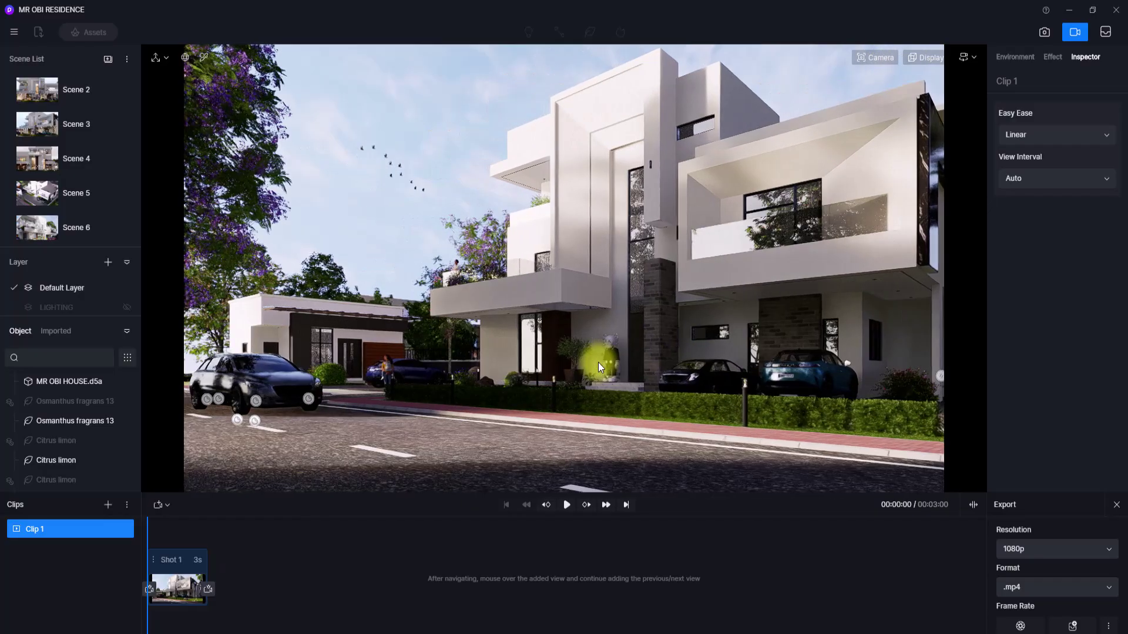
scroll(503, 395, "up", 2)
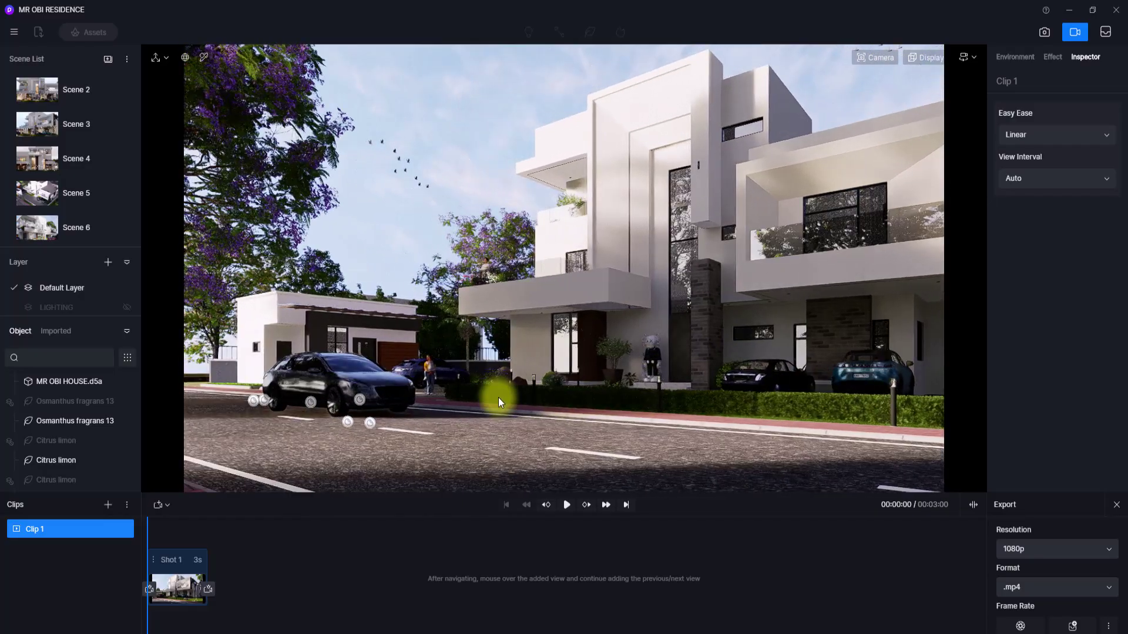
right_click_drag(498, 397, 575, 403)
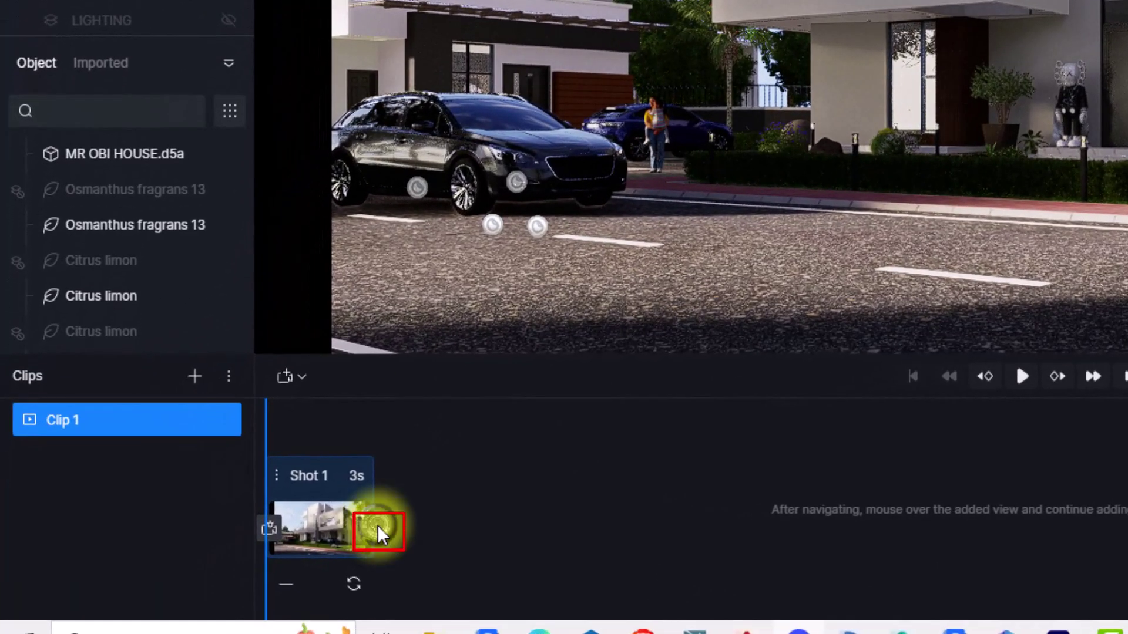
left_click(377, 525)
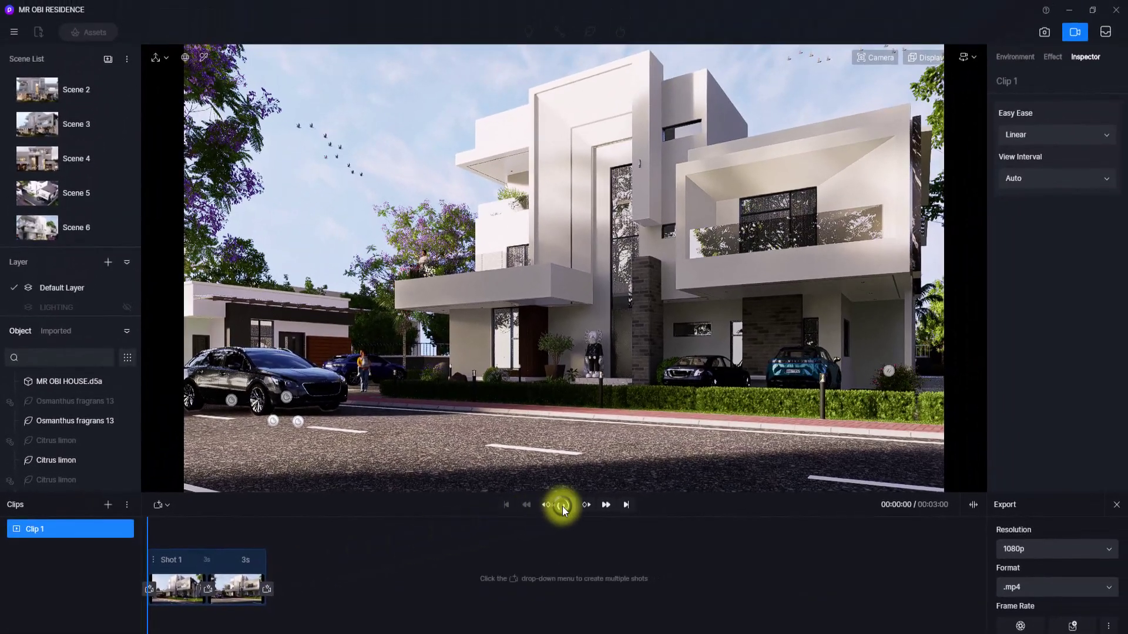
left_click(566, 505)
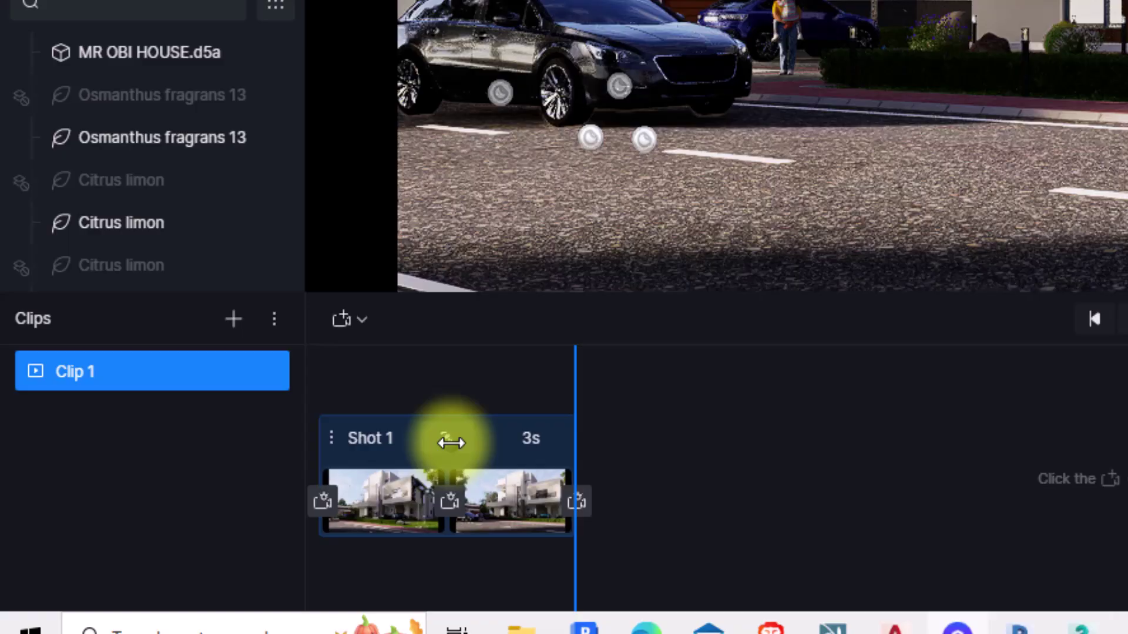
Extend Shot 1 to 6 seconds, preview it, and rewind the playhead to the start
left_click(209, 562)
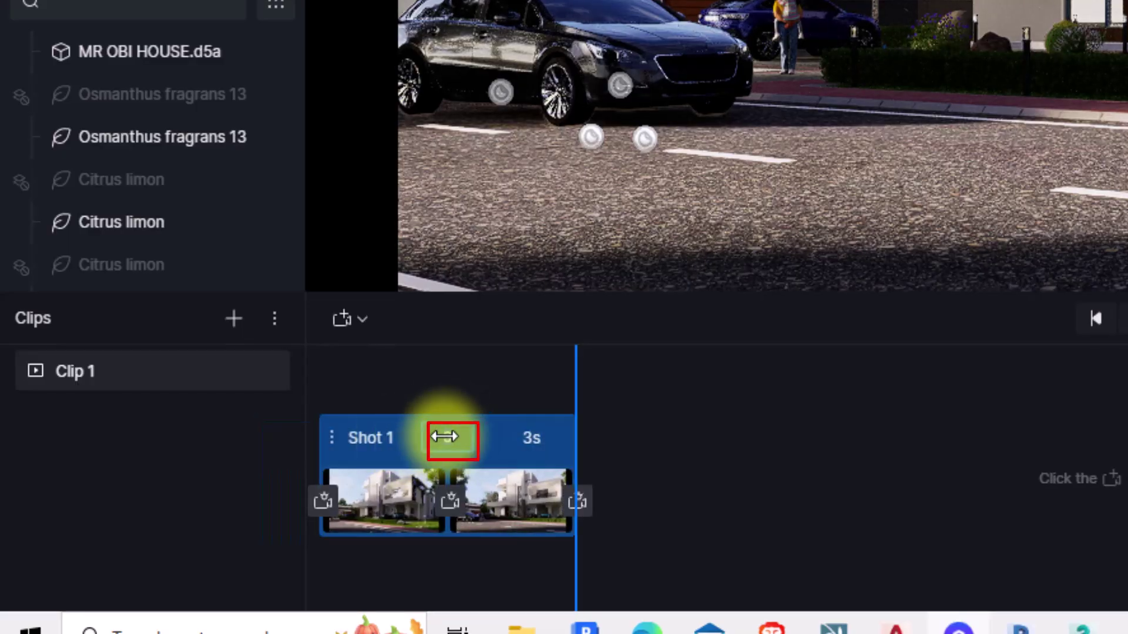
left_click(731, 432)
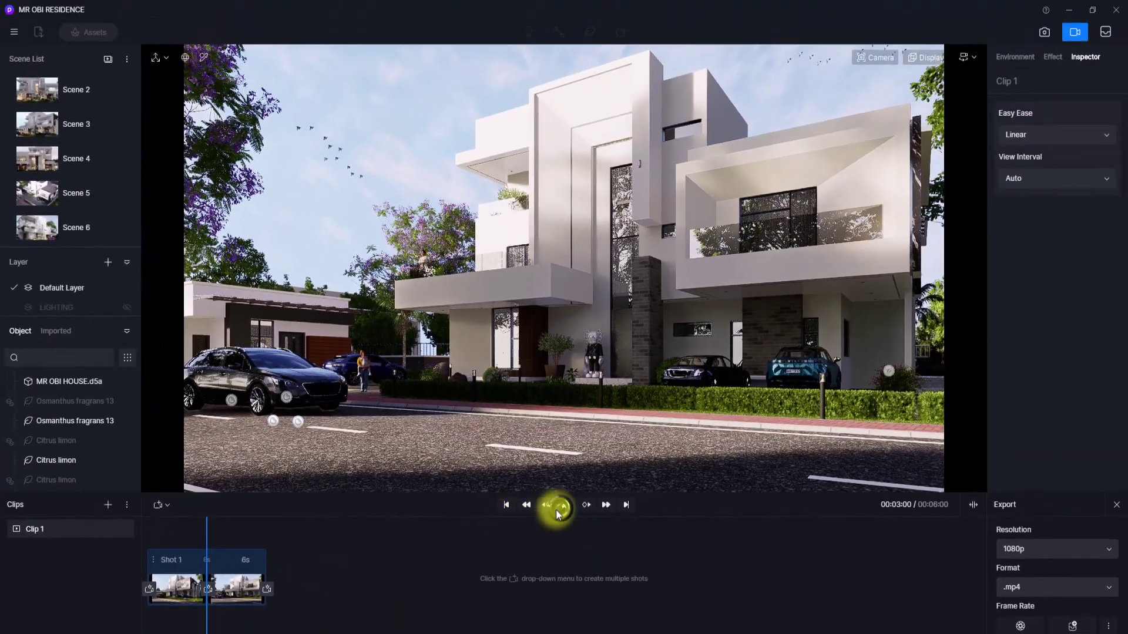
left_click(558, 509)
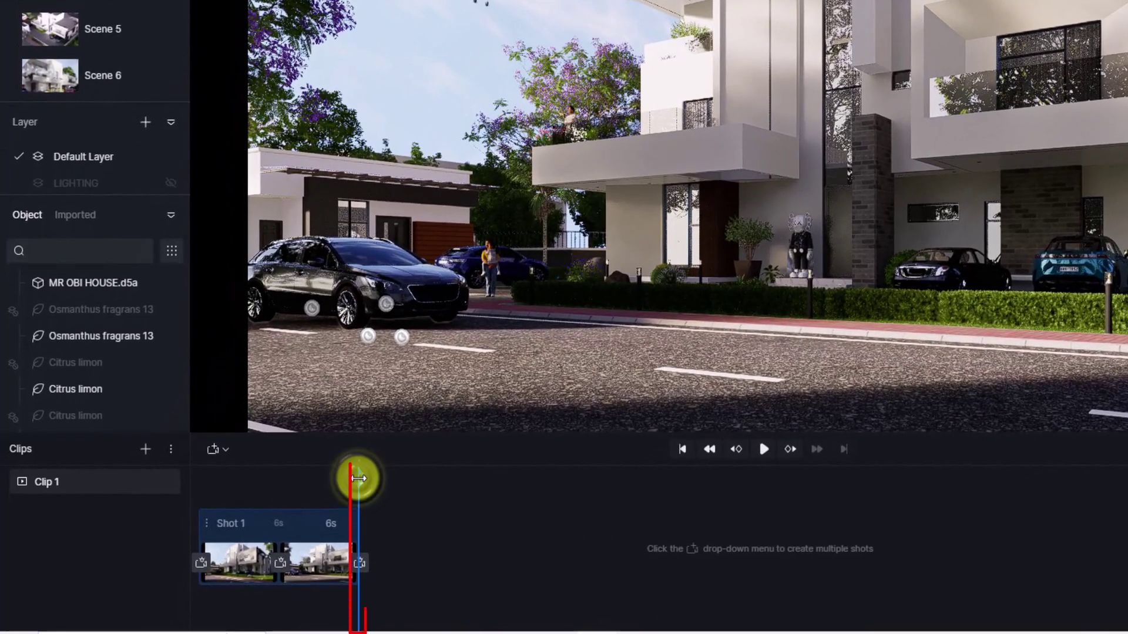
left_click_drag(358, 478, 138, 480)
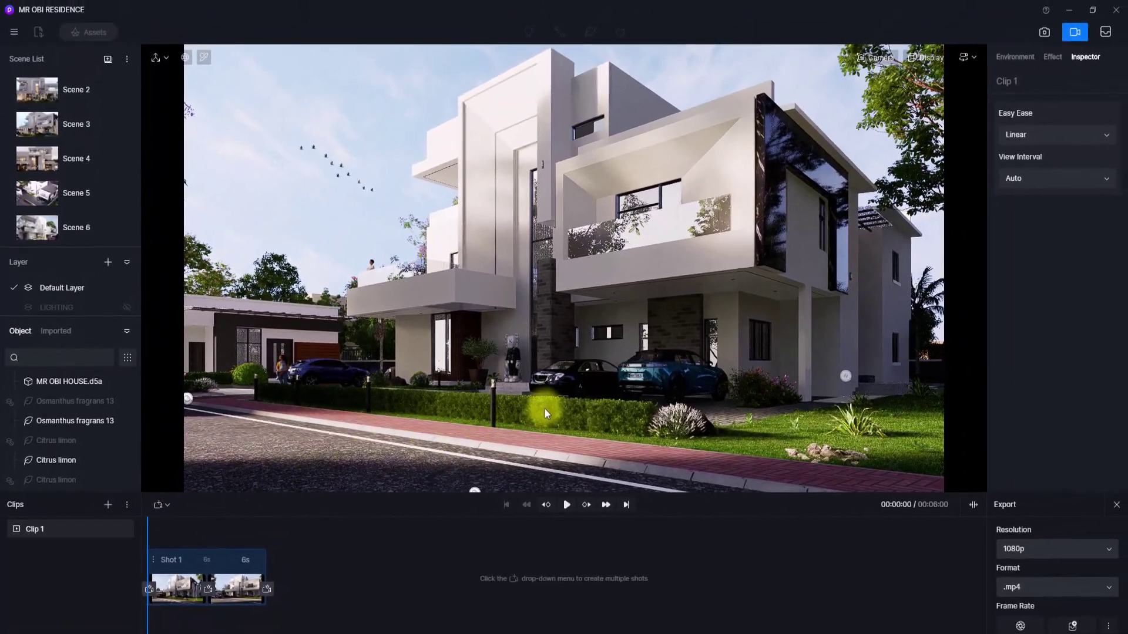
right_click_drag(708, 332, 405, 307)
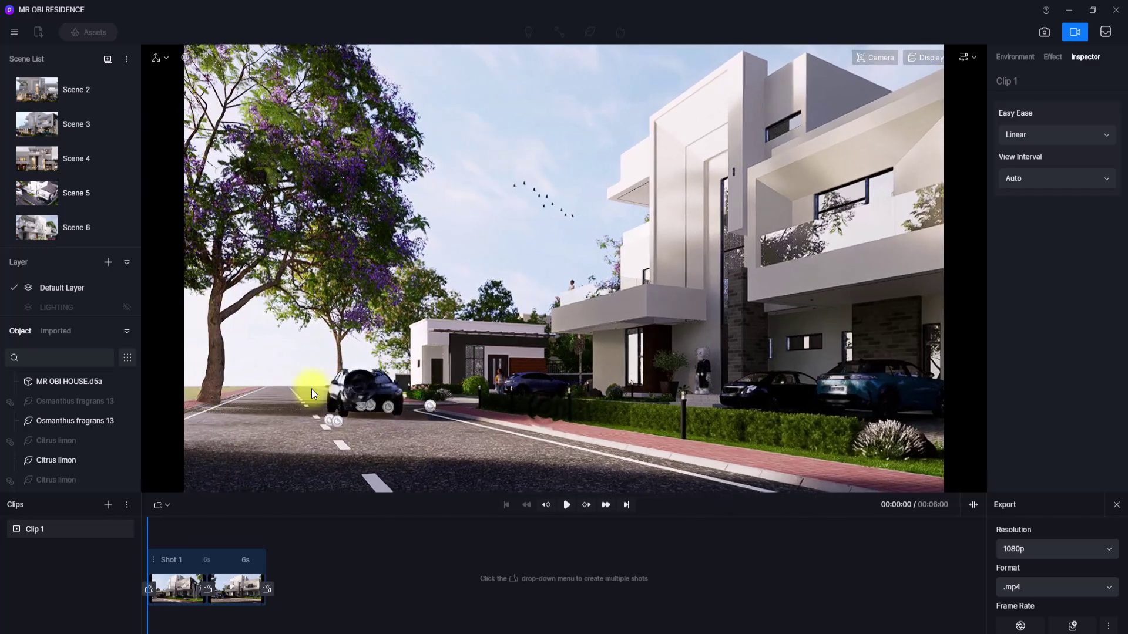
Keyframe Wagon 03 at 0s, move it far down the street along X at 6s, then preview
left_click(361, 386)
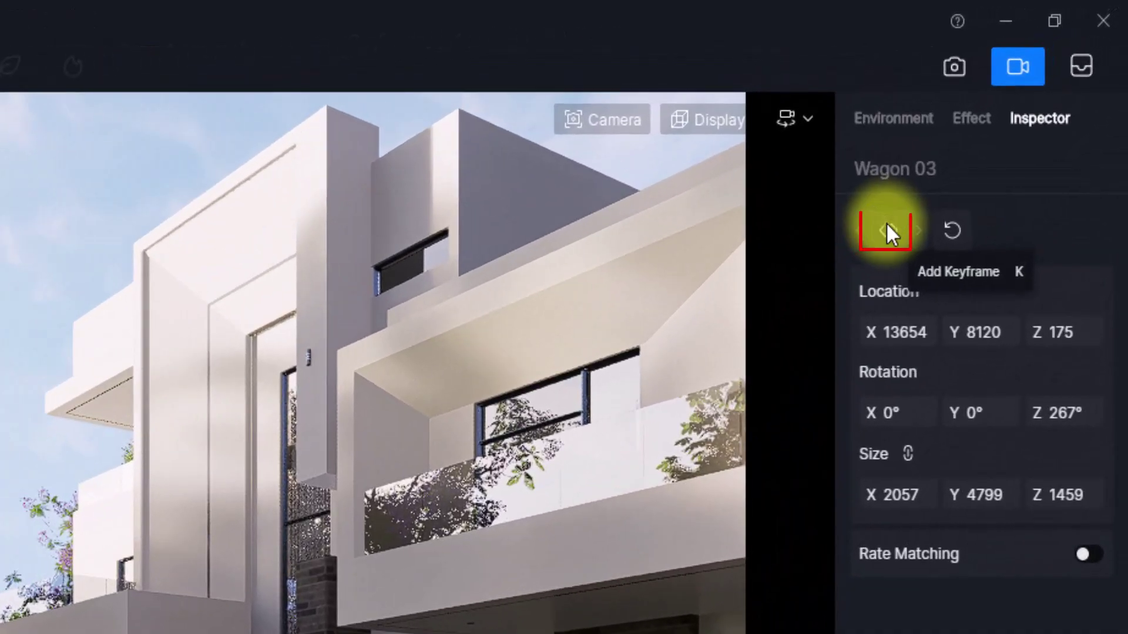
left_click(1012, 110)
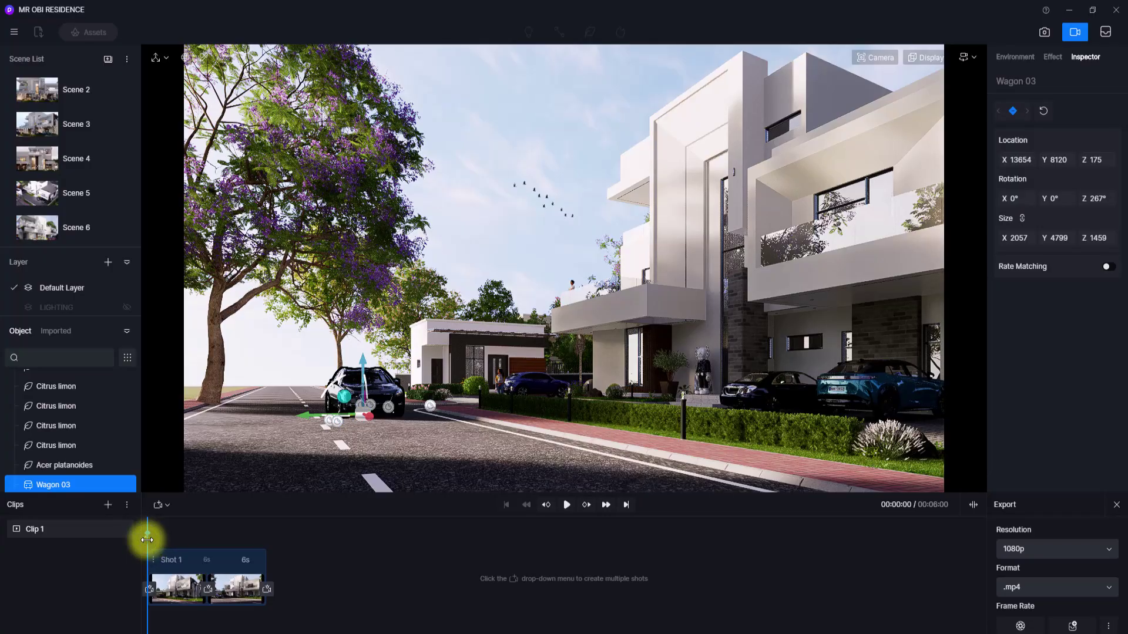
left_click_drag(148, 541, 314, 544)
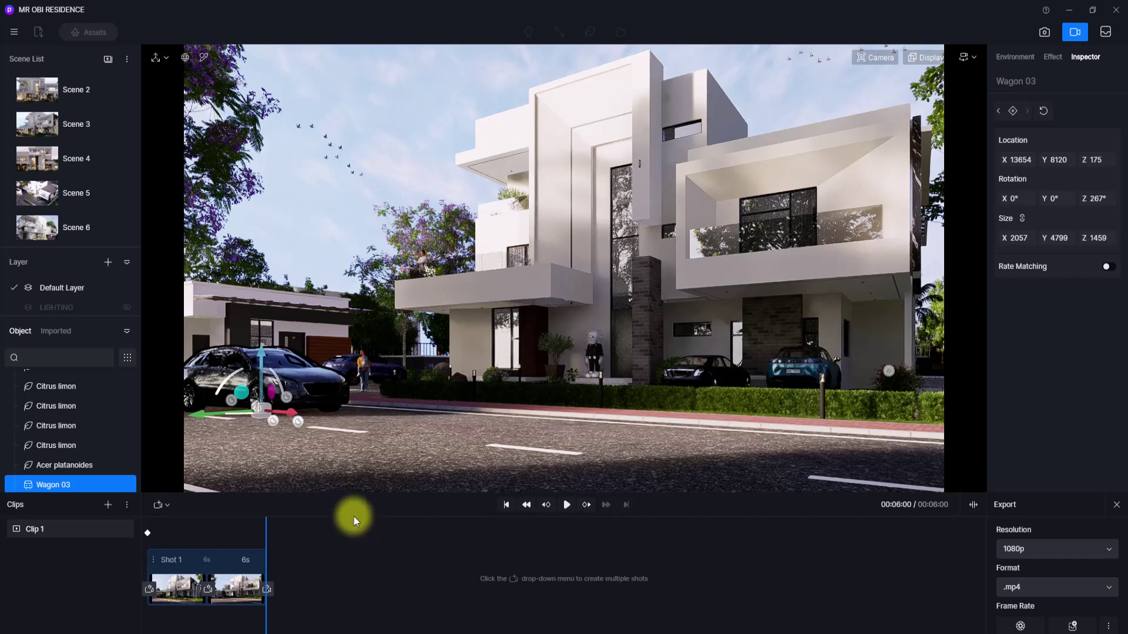
left_click_drag(289, 410, 1122, 429)
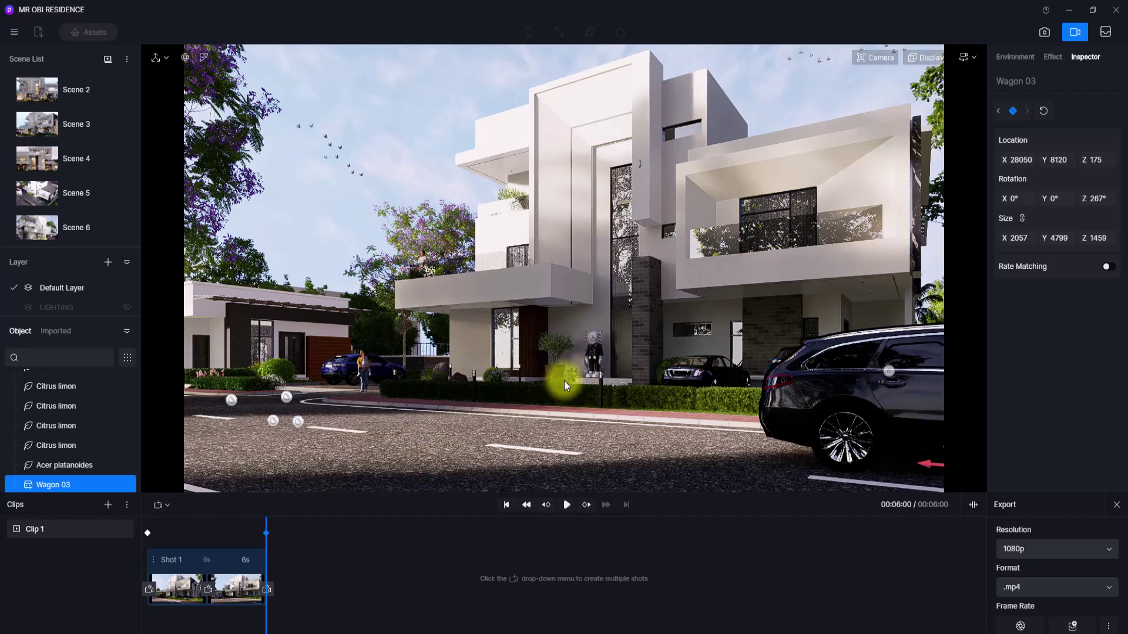
key("f")
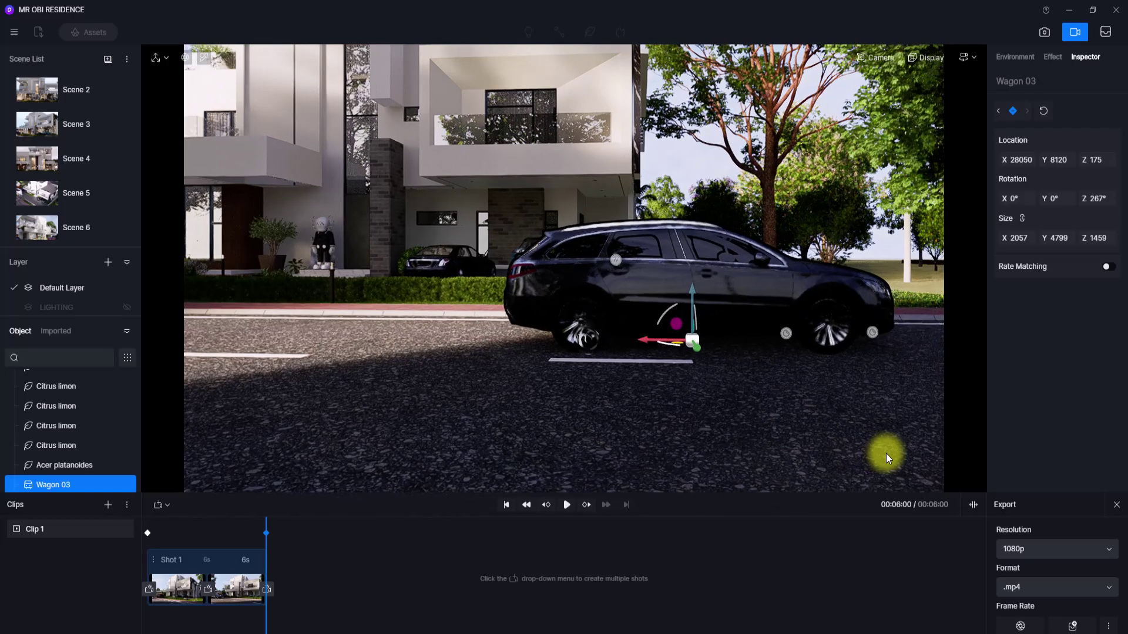
left_click_drag(639, 340, 1078, 315)
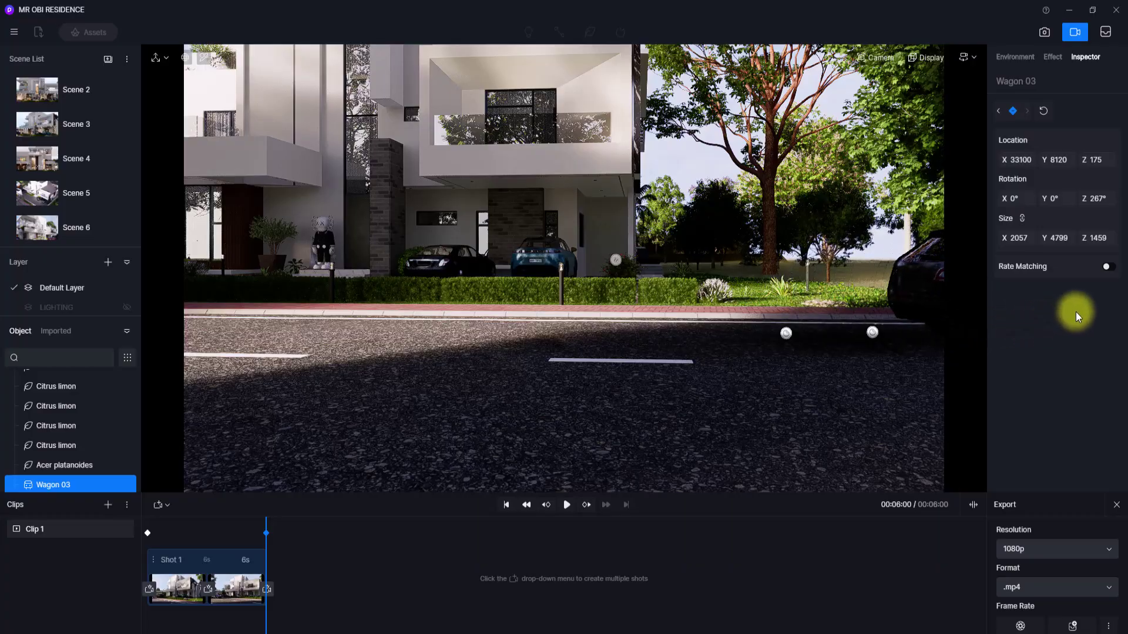
left_click(567, 506)
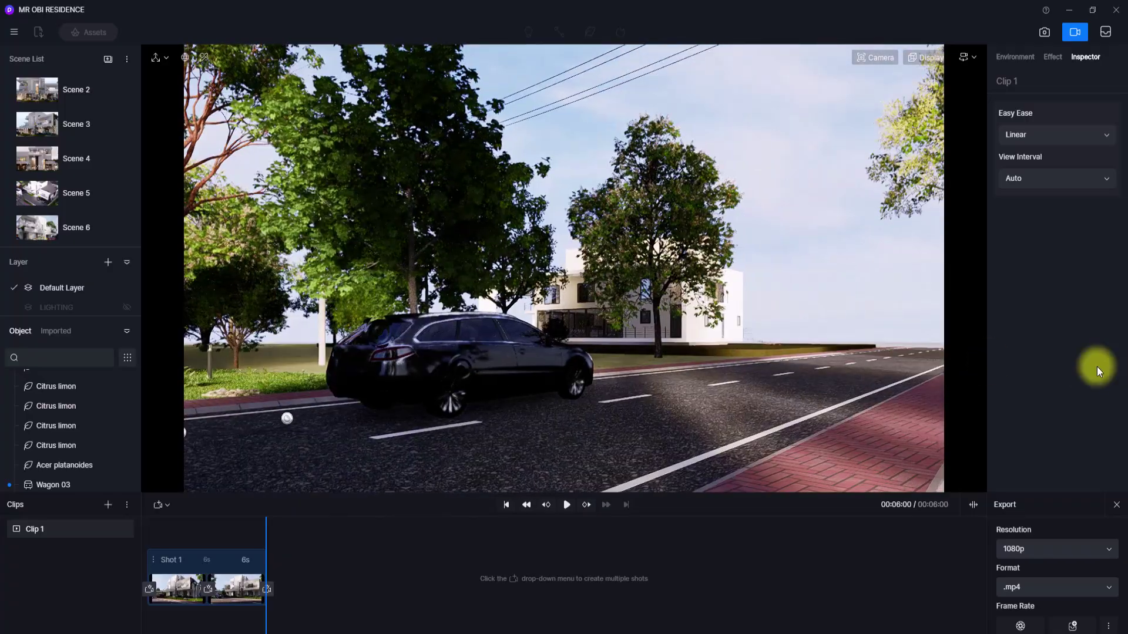
Push Wagon 03 further down the road, then replay the clip from 00:00:00 and stop
left_click(460, 370)
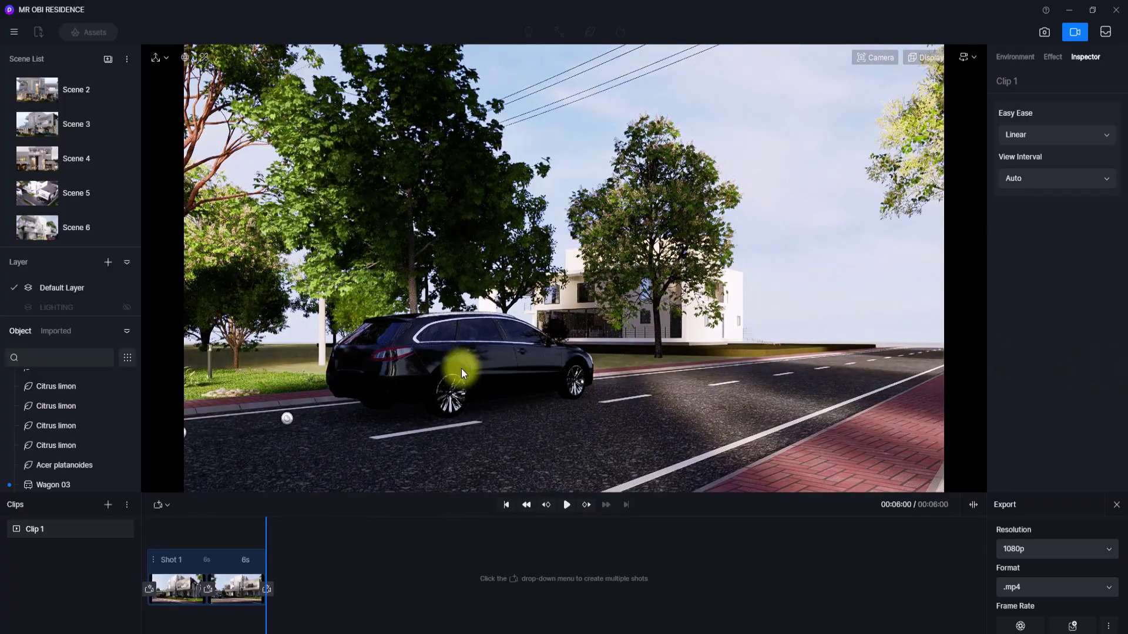
left_click(462, 373)
left_click_drag(435, 403, 782, 363)
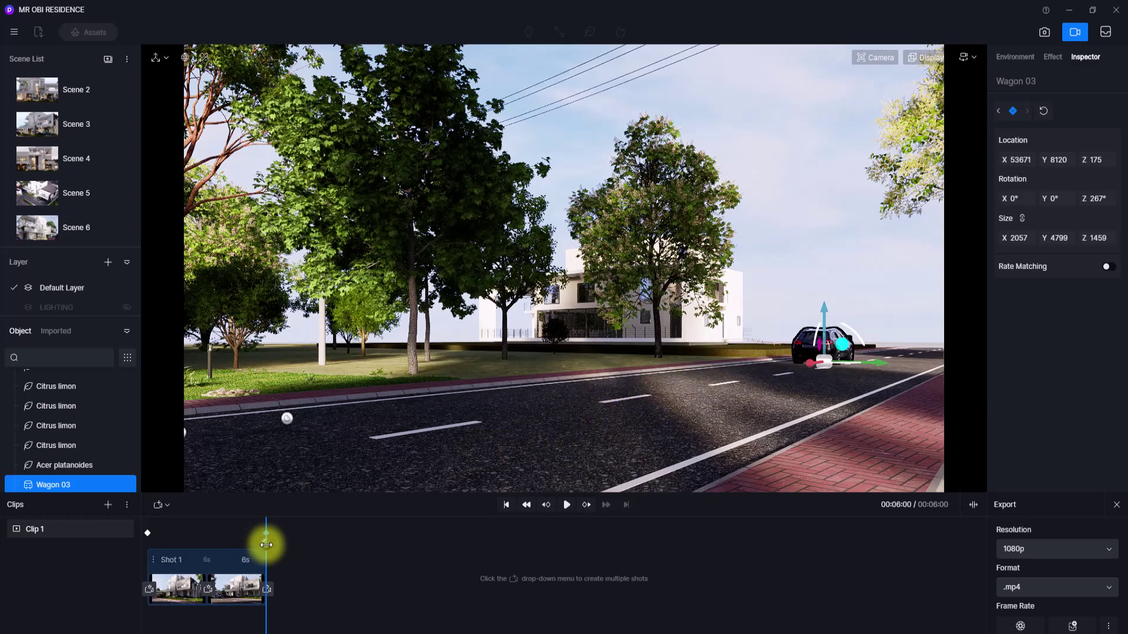
left_click(68, 531)
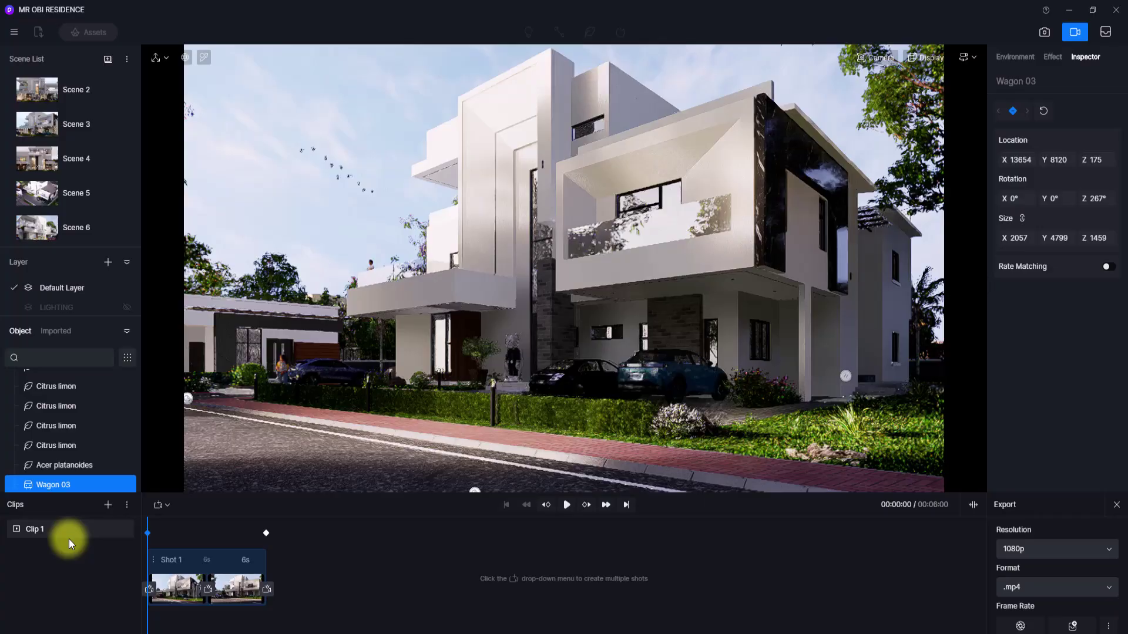
left_click(568, 506)
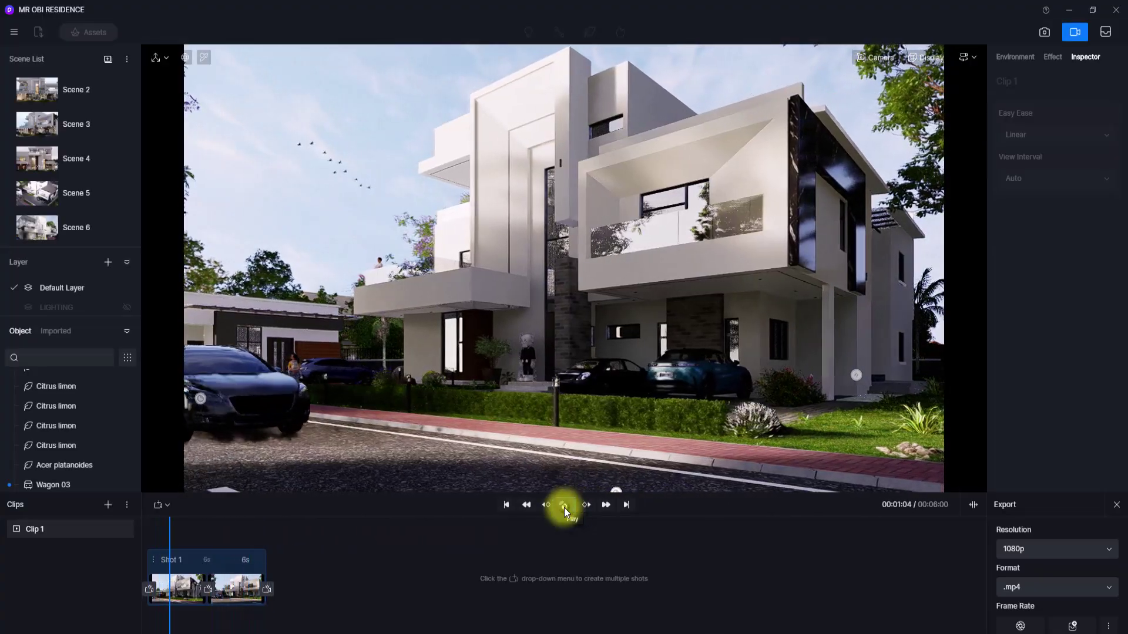
left_click(564, 507)
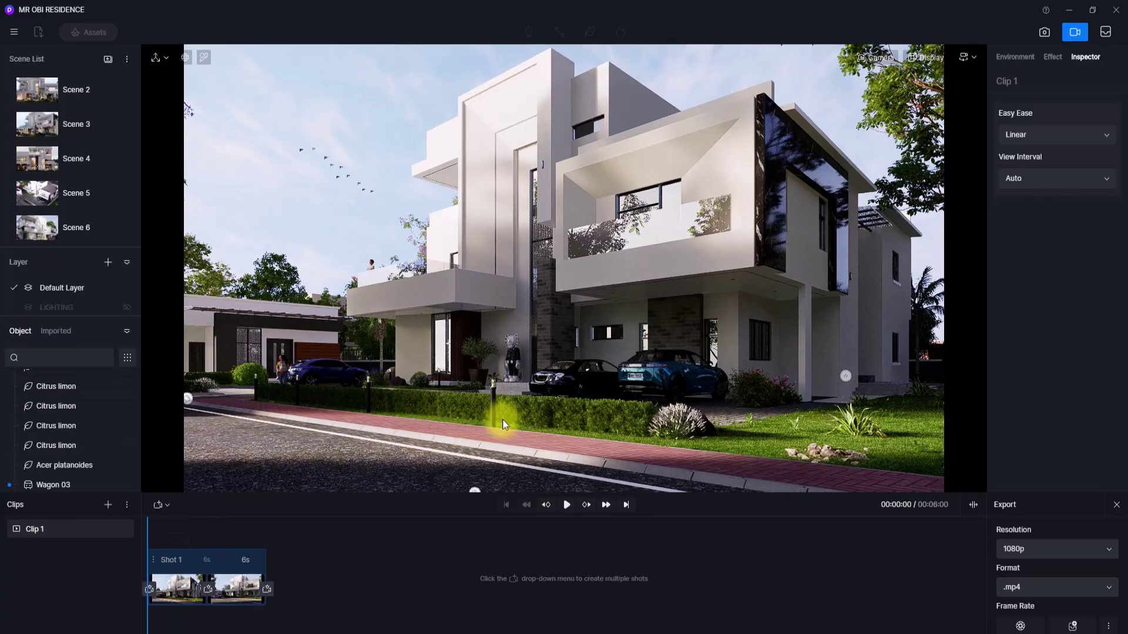
Keyframe the bird flock (Group 5) at 0s and 6s, shifting it along Y to 16145, then preview
right_click_drag(502, 419, 555, 364)
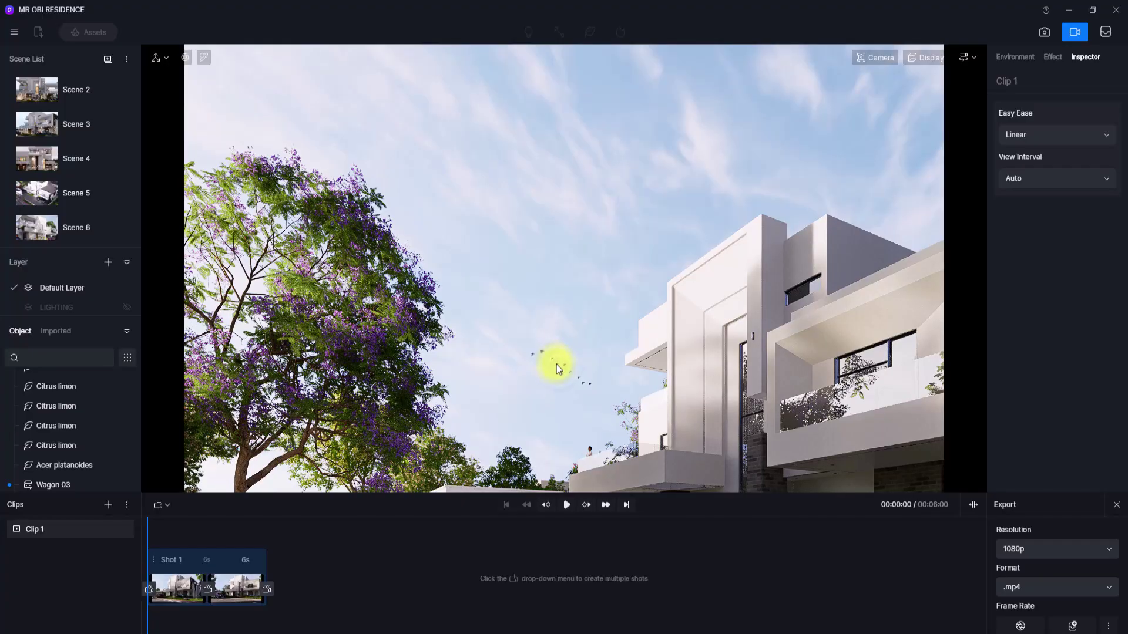
left_click(556, 364)
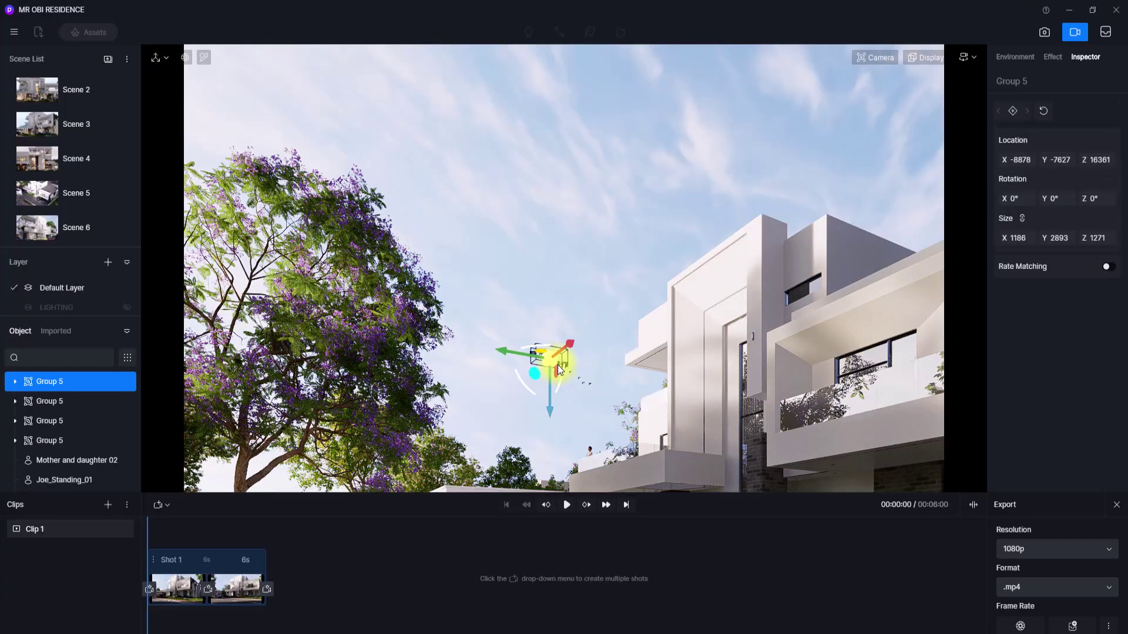
left_click(1013, 111)
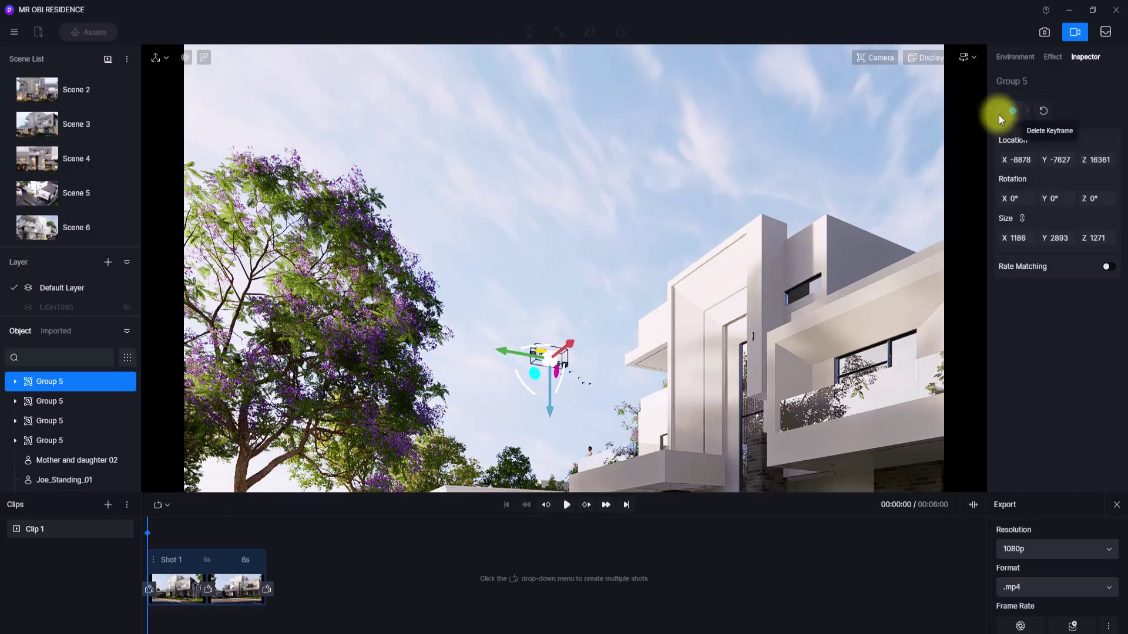
left_click_drag(147, 522, 318, 521)
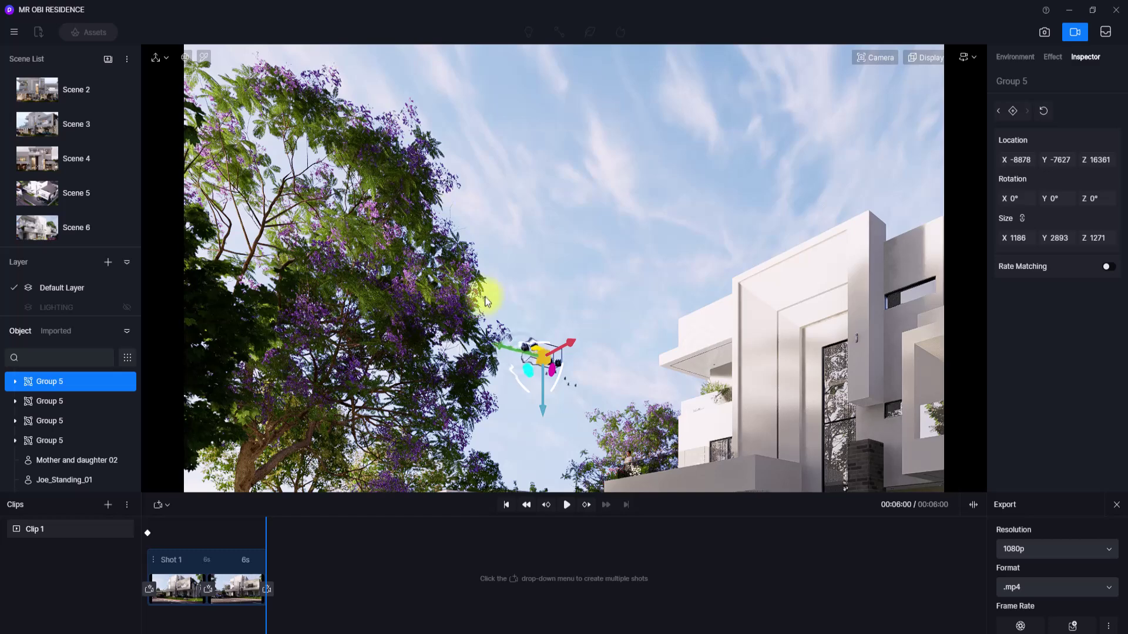
left_click_drag(514, 352, 151, 283)
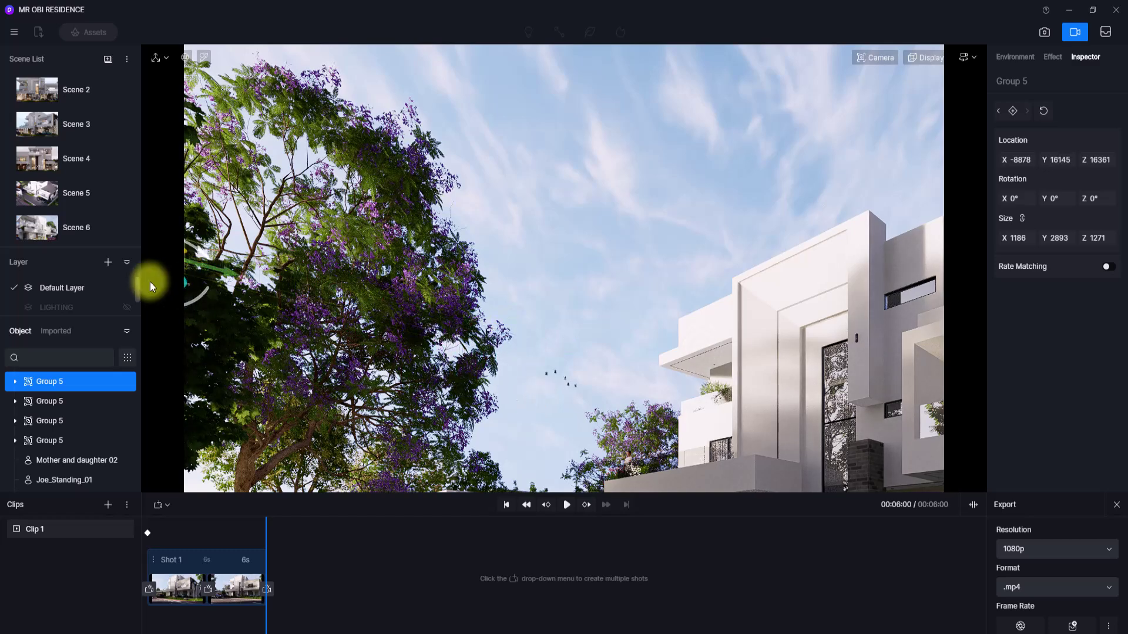
left_click(1011, 113)
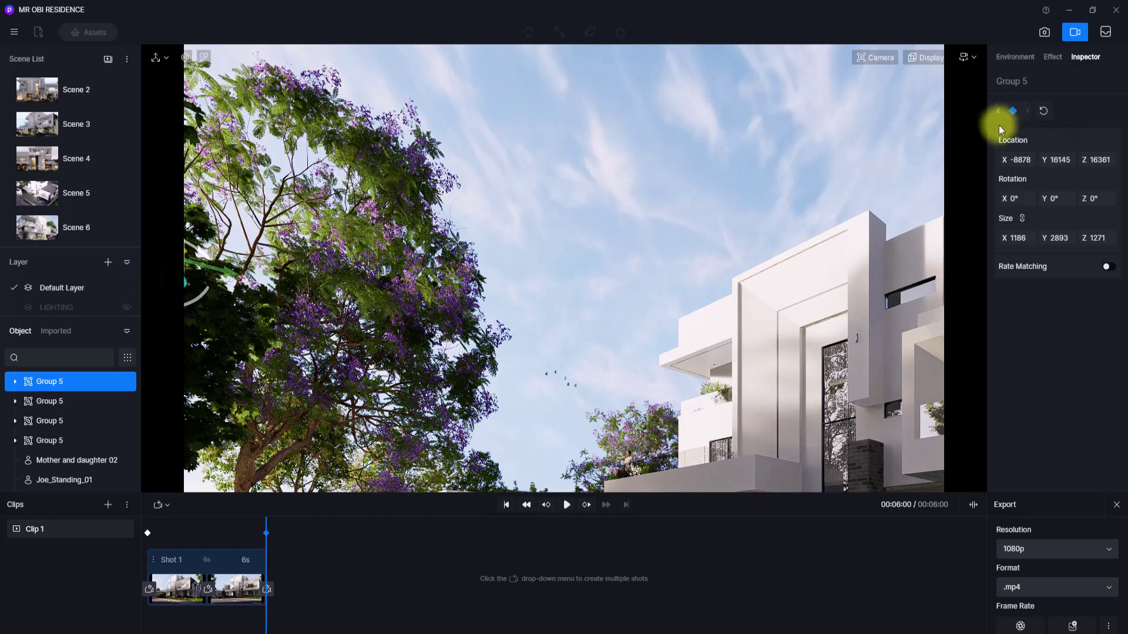
left_click(566, 505)
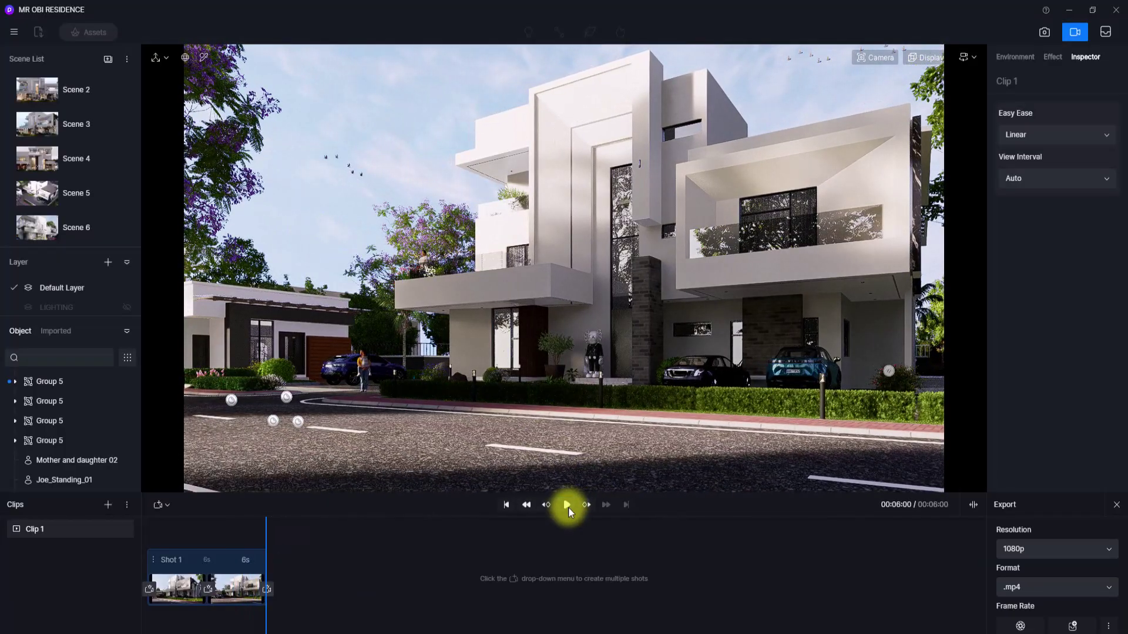
At the first camera keyframe, enable Wind in Weather with strength 0.67
left_click(185, 590)
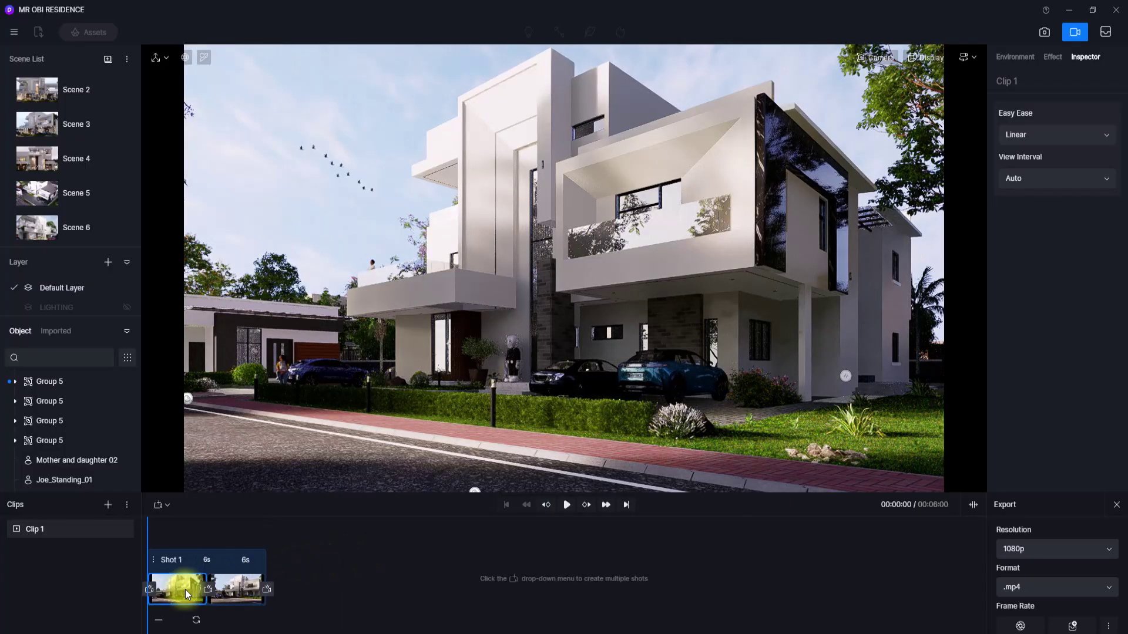
left_click(1010, 55)
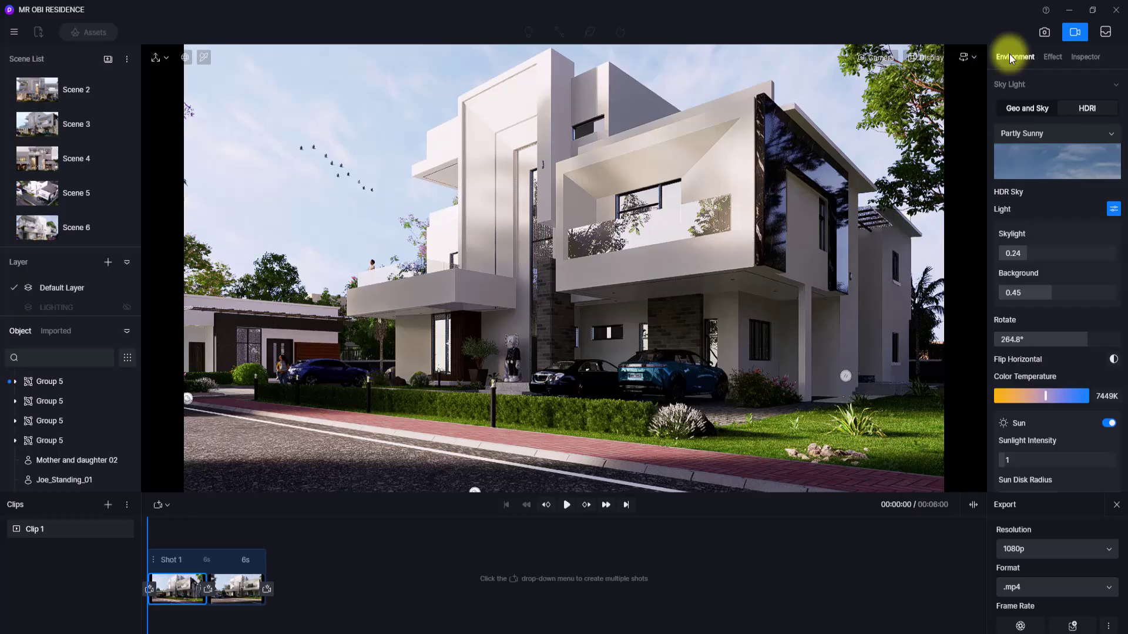
scroll(1009, 54, "down", 5)
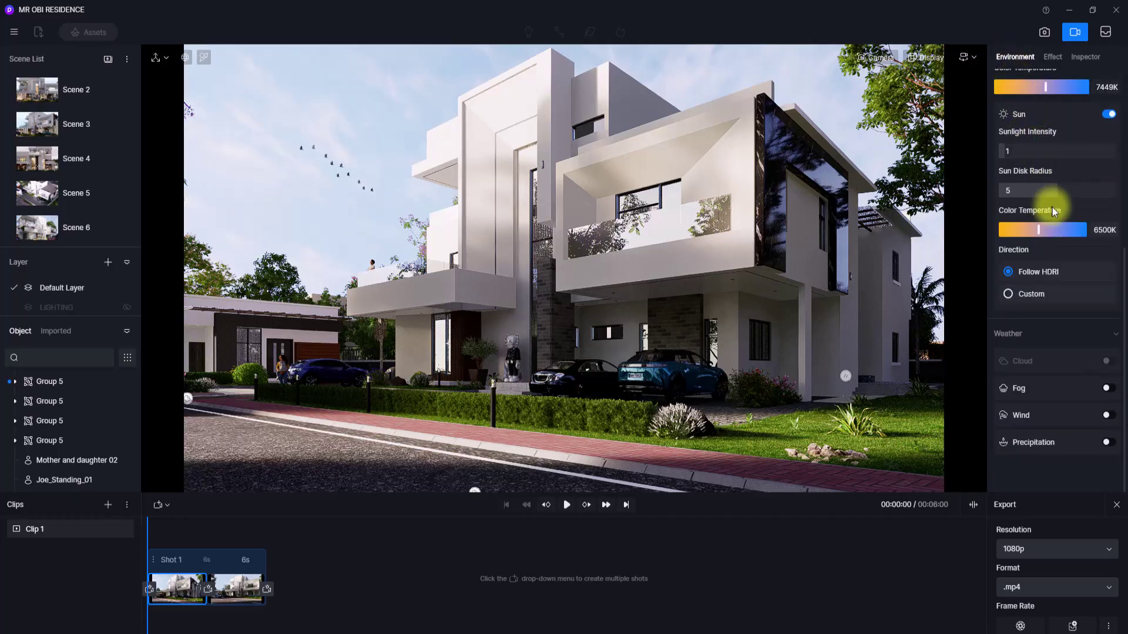
left_click(1109, 415)
scroll(1109, 416, "down", 1)
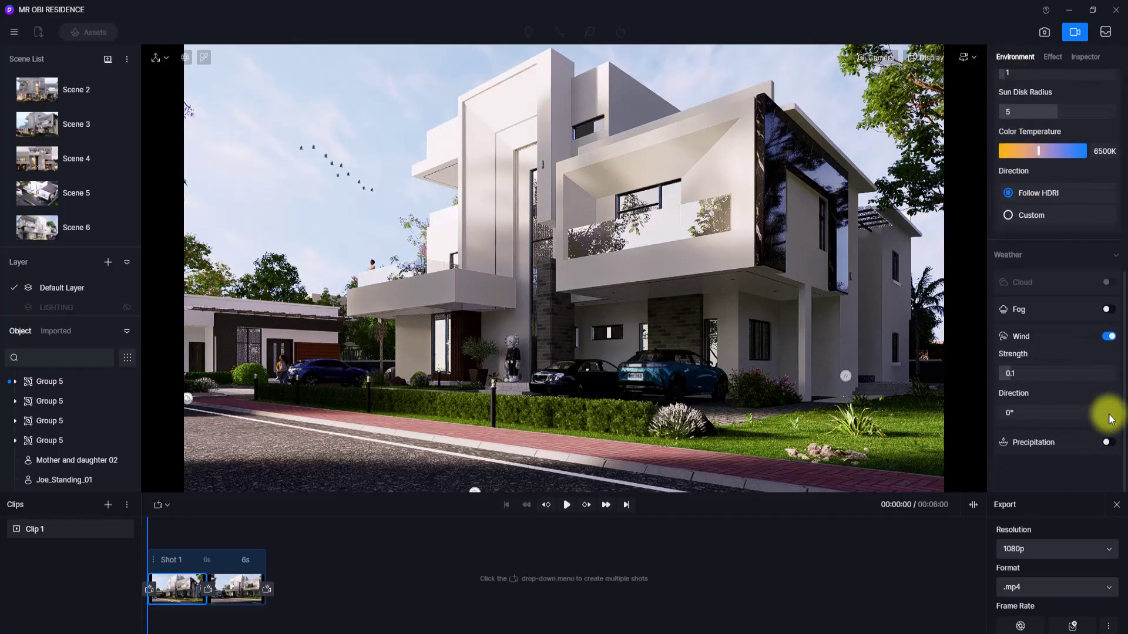
left_click_drag(1010, 372, 1124, 378)
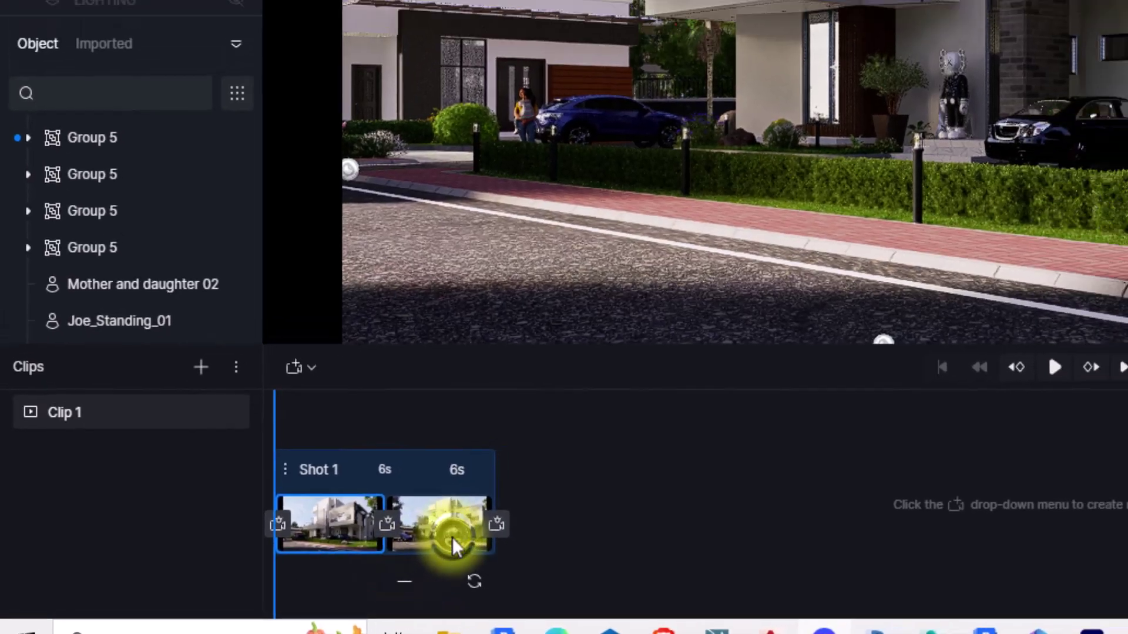
At the second camera keyframe, enable Wind at strength 0.85 and preview the clip
left_click(500, 526)
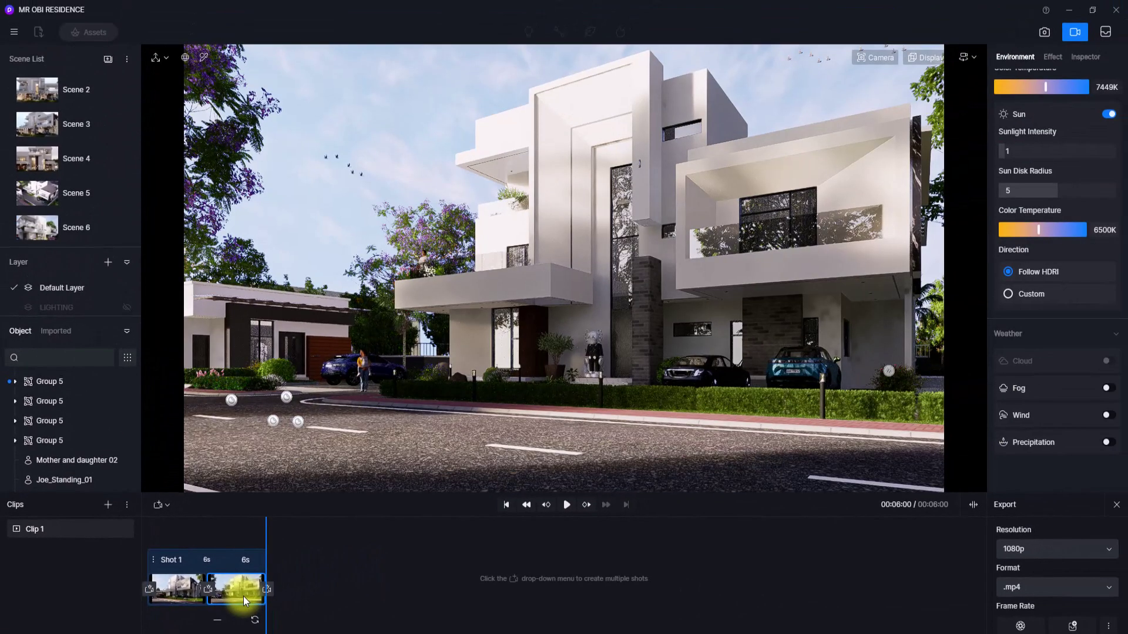
left_click(1108, 415)
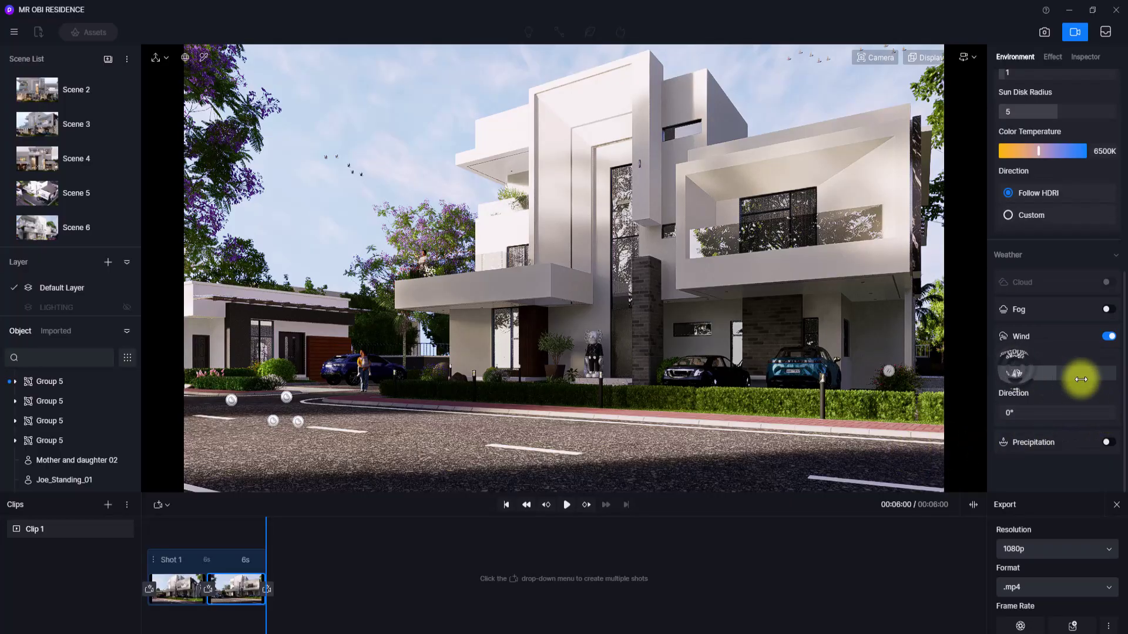
left_click_drag(1089, 392, 1022, 404)
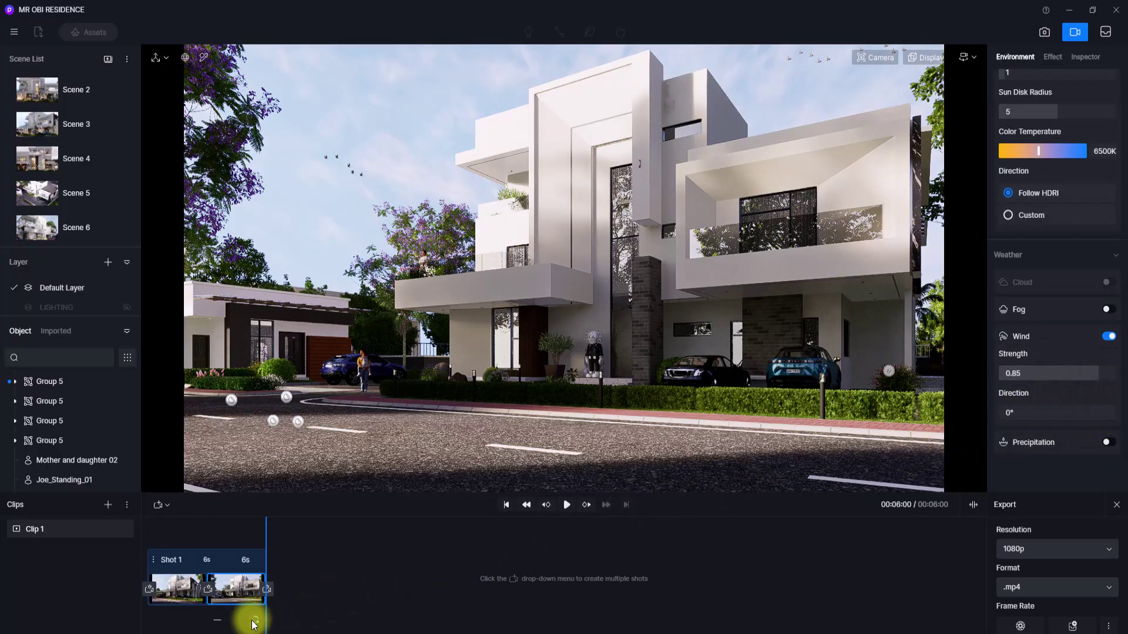
left_click(566, 505)
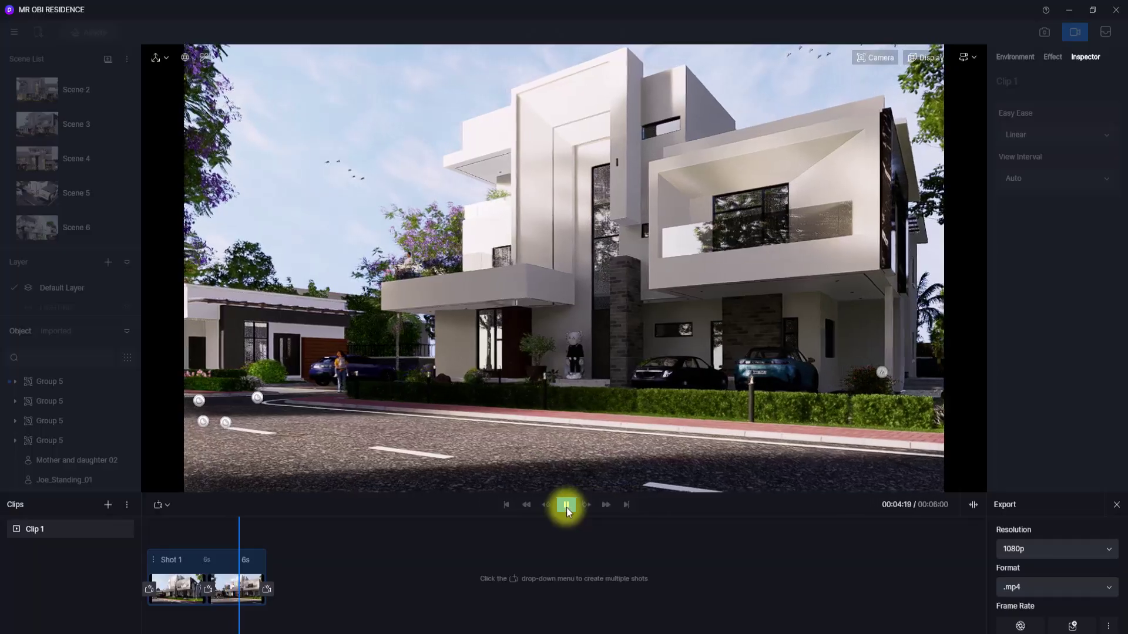
Rotate the HDR sky from 264.8° at the first keyframe to about 236.7° at the second, then preview
left_click(165, 589)
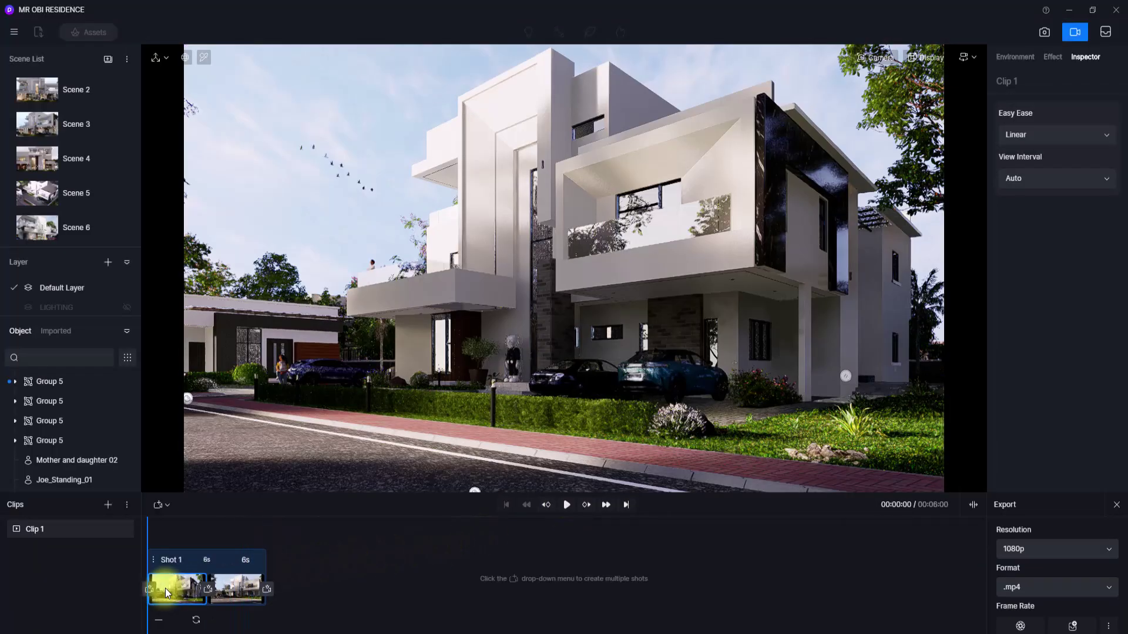
left_click(1006, 59)
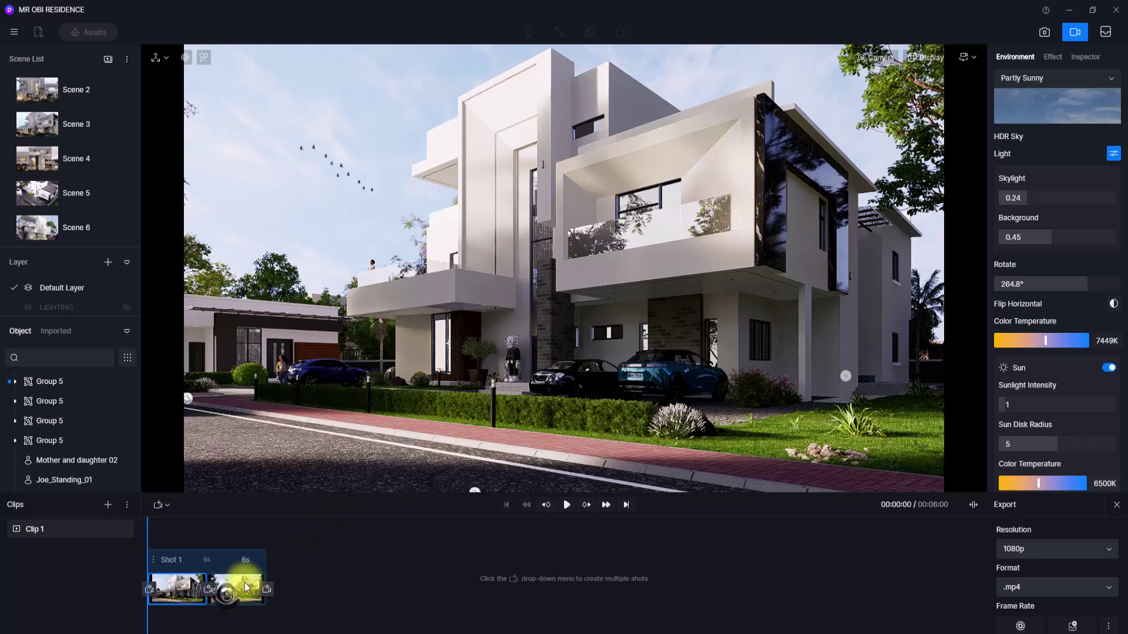
left_click(229, 598)
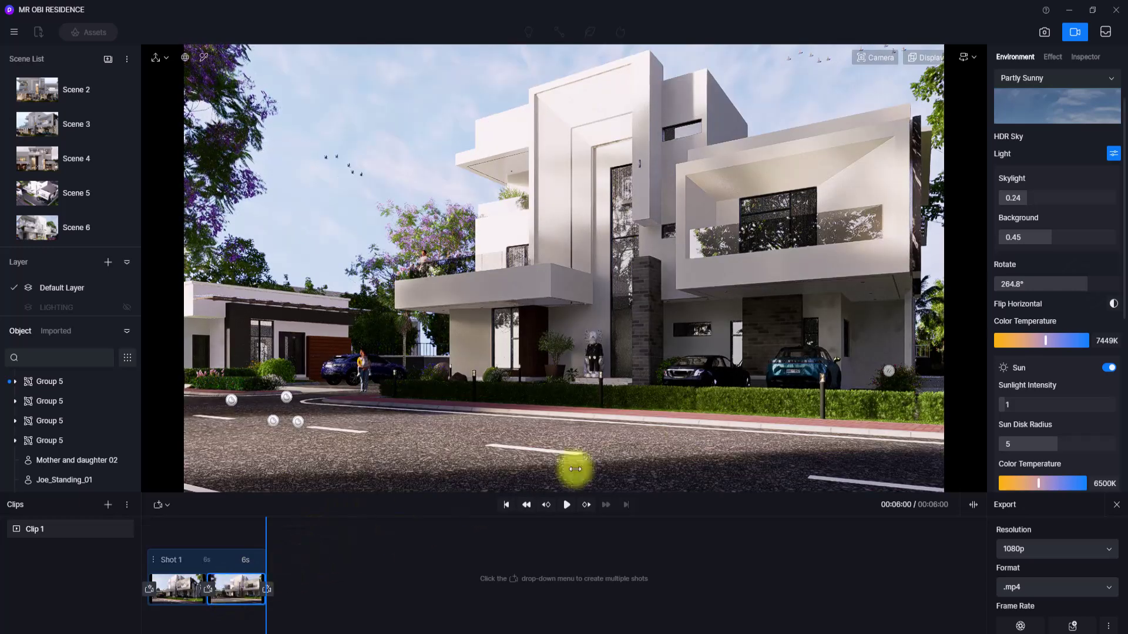
left_click_drag(1086, 285, 1083, 283)
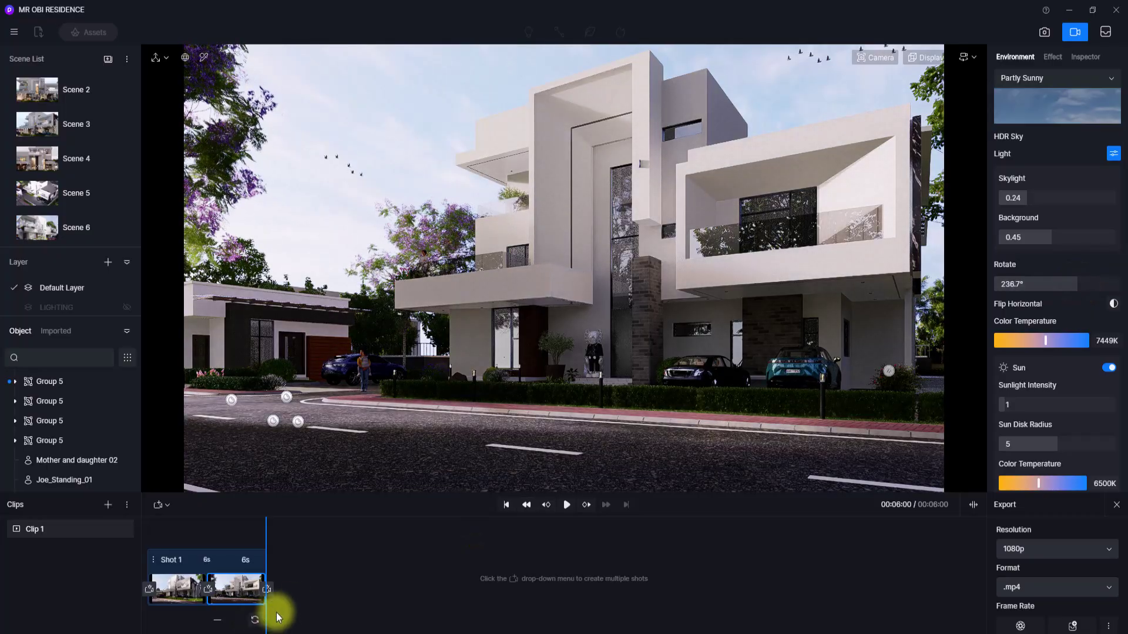
left_click(566, 506)
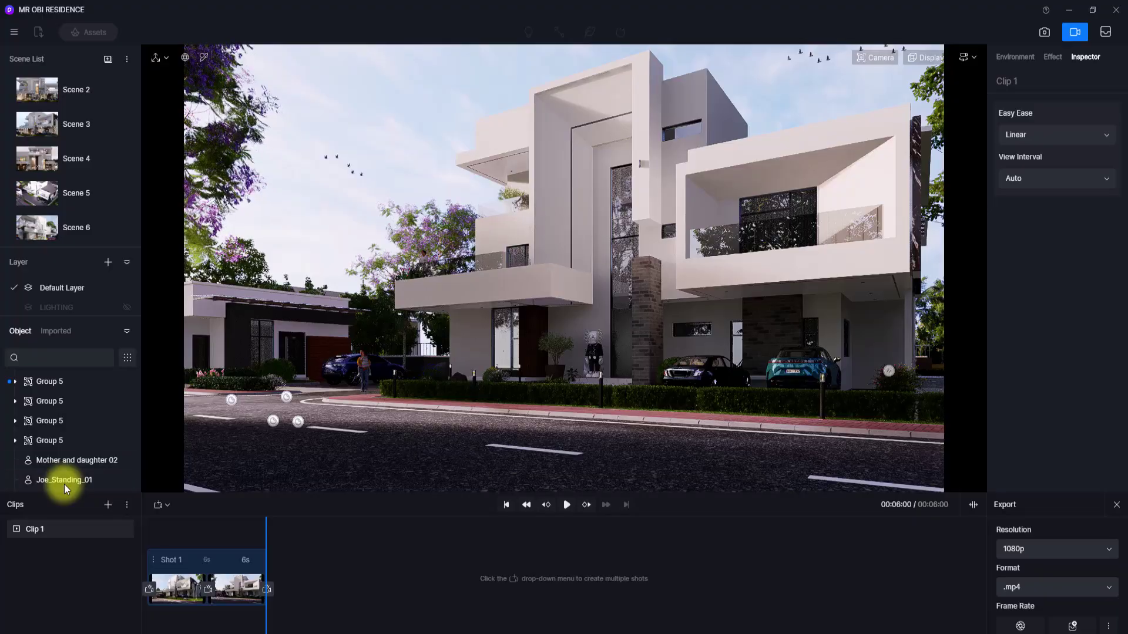
Leave video mode, orbit down to the road, and show the Brush, Scatter and Path options
left_click(1075, 32)
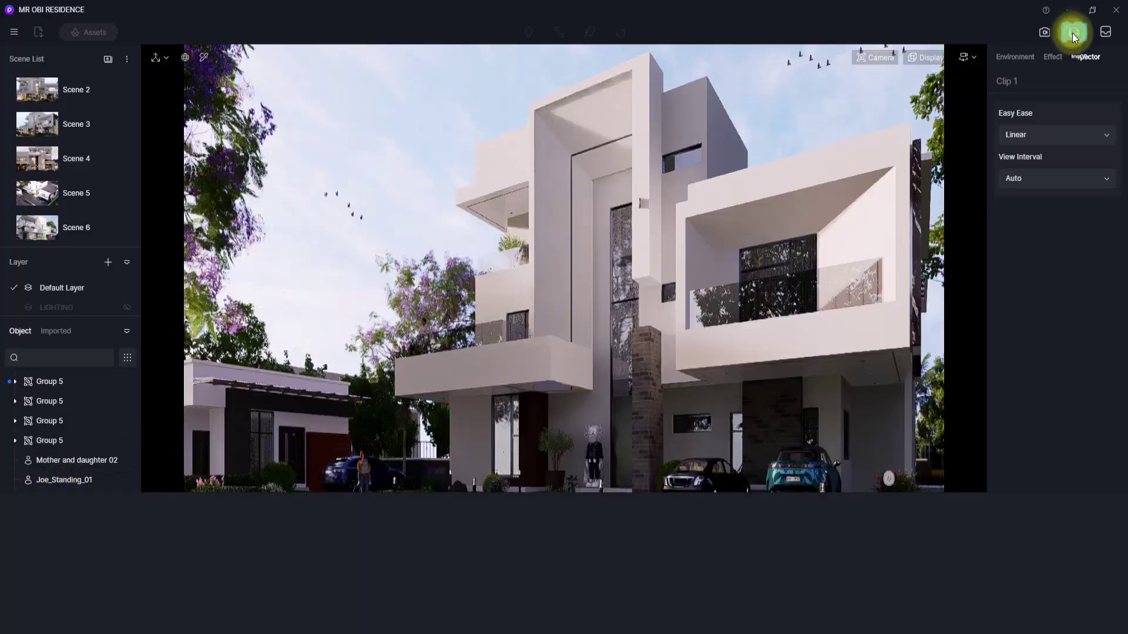
scroll(335, 501, "up", 2)
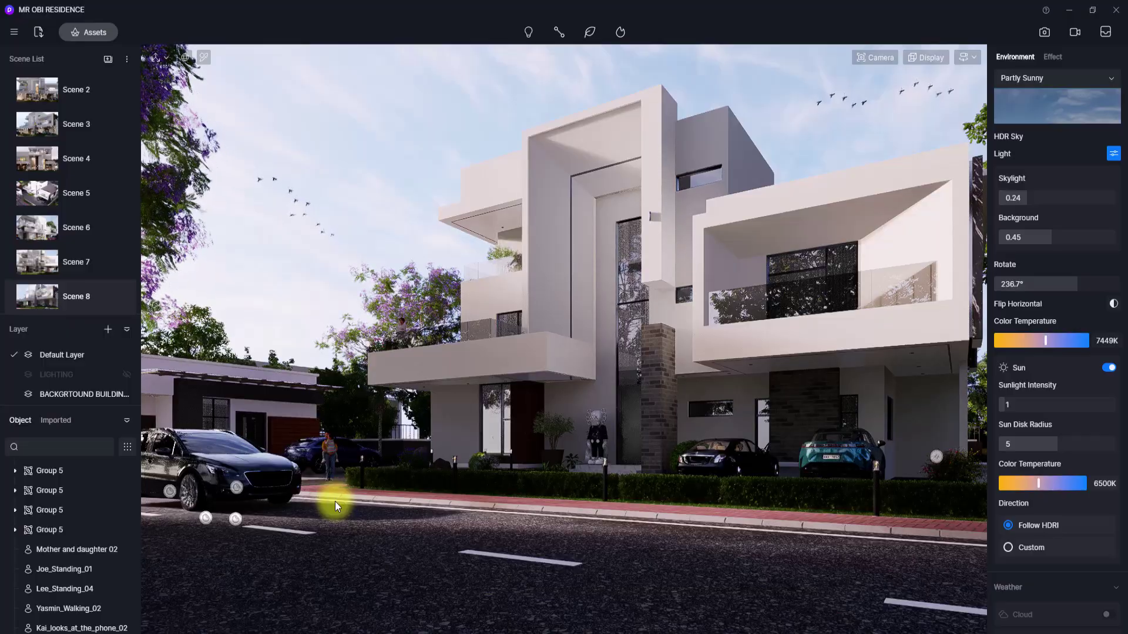
right_click_drag(612, 386, 727, 389)
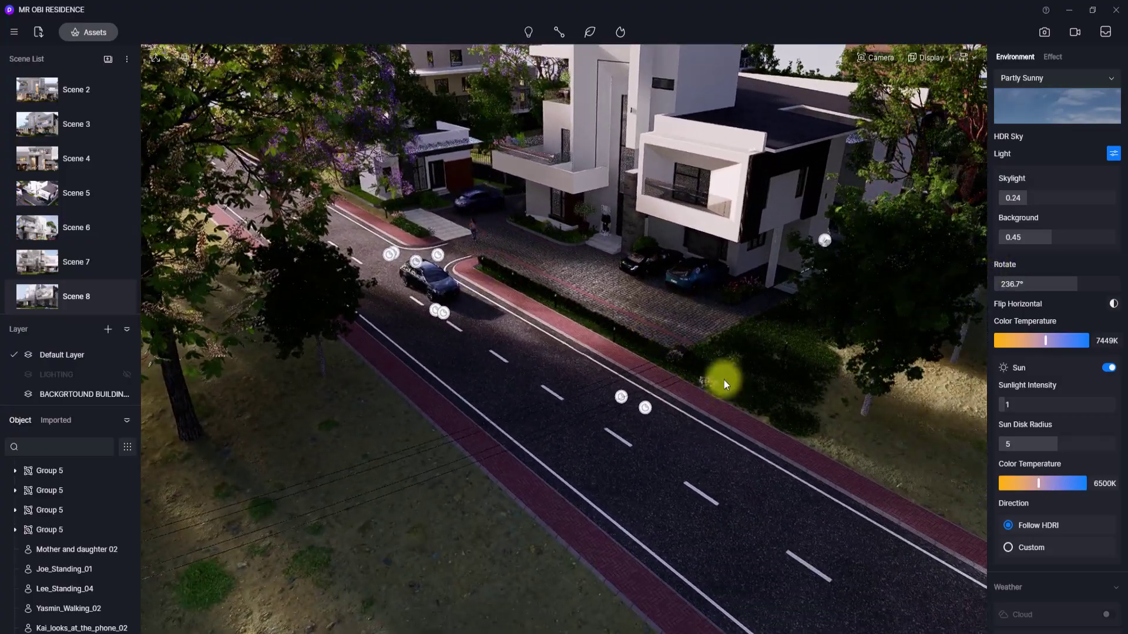
left_click(592, 30)
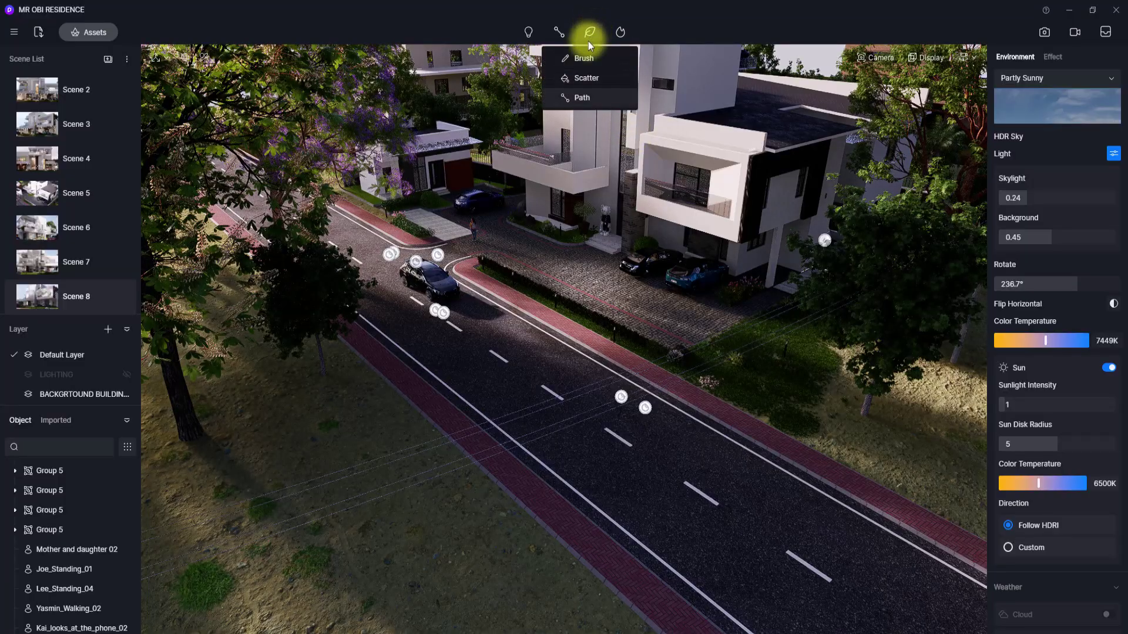
Choose the Path tool and pick New energy Car 03 and the white SUV as path vehicles
left_click(587, 79)
left_click(587, 92)
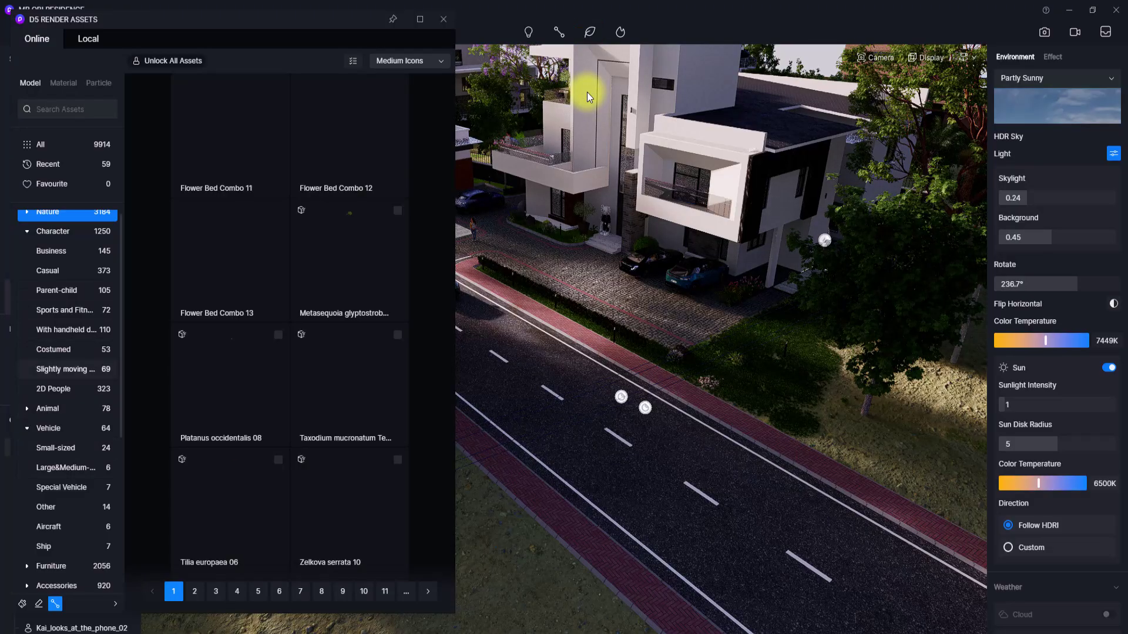
scroll(118, 368, "down", 4)
left_click(48, 280)
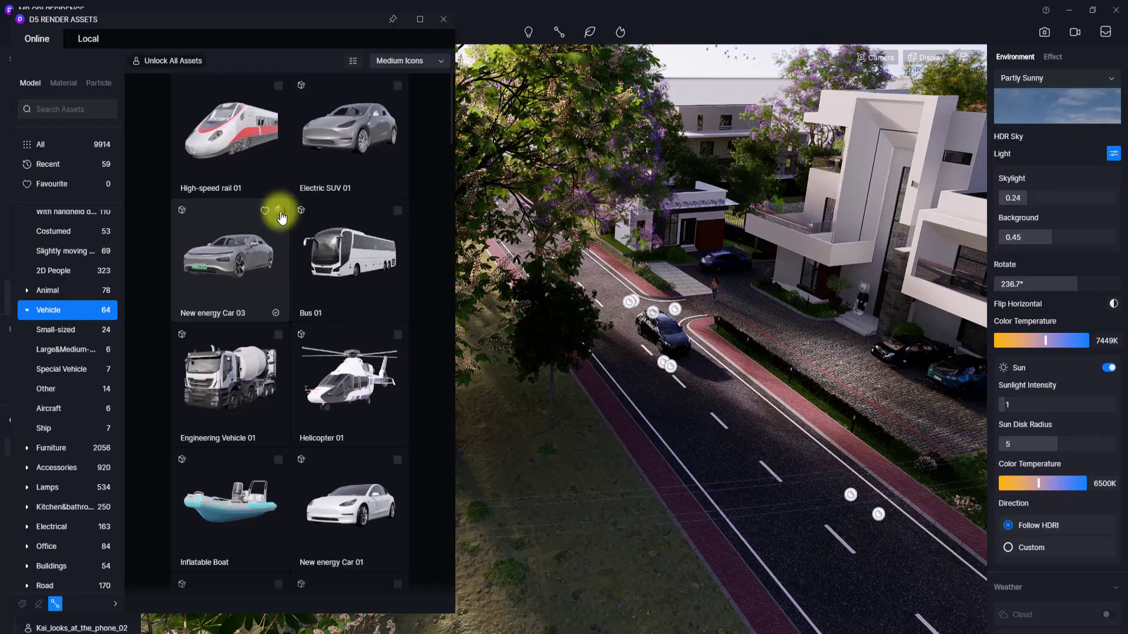
left_click(279, 211)
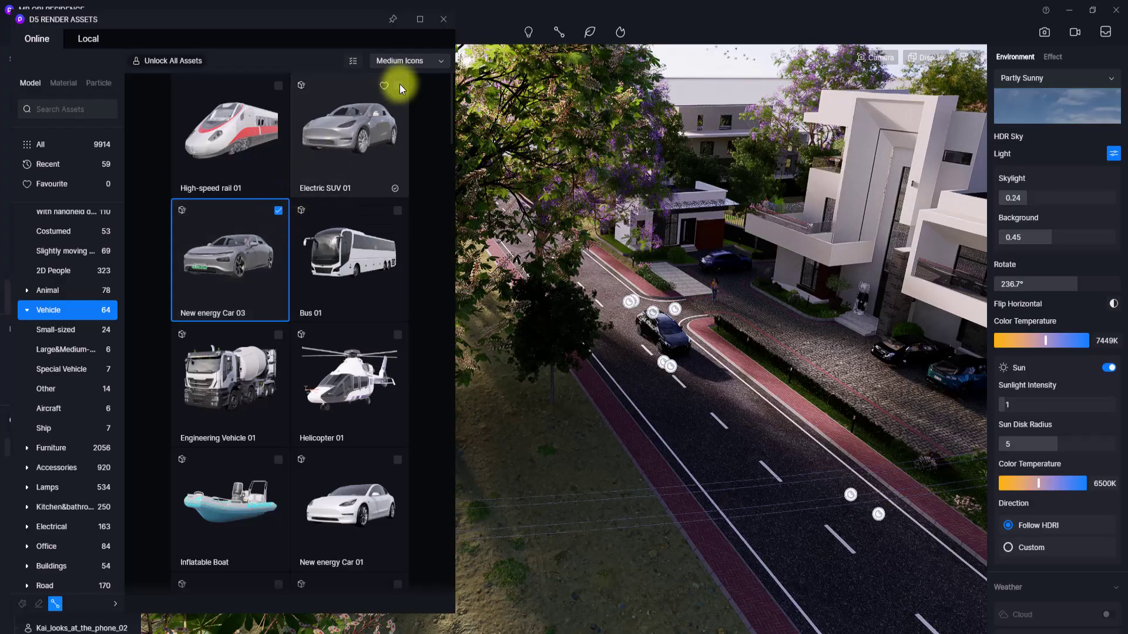
scroll(365, 201, "down", 2)
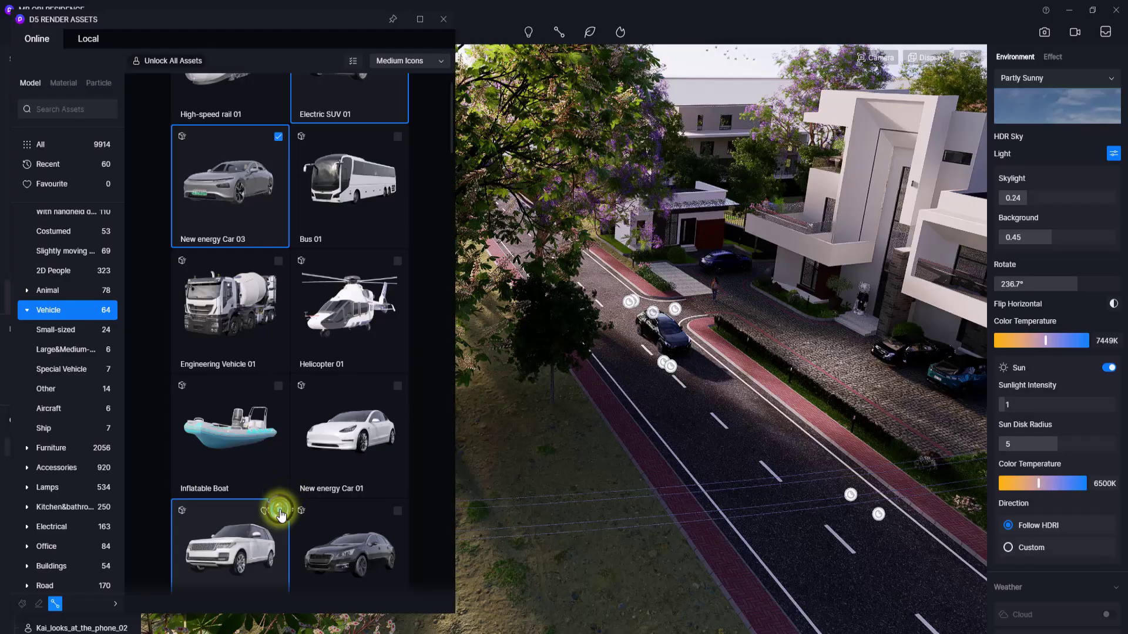
left_click(279, 511)
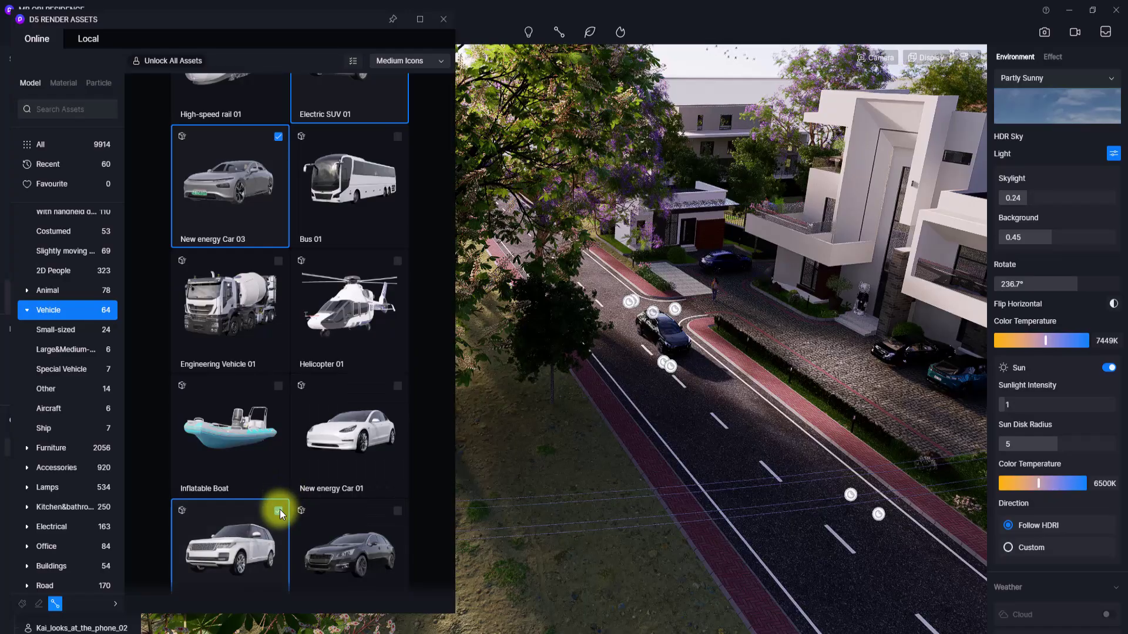
left_click(51, 605)
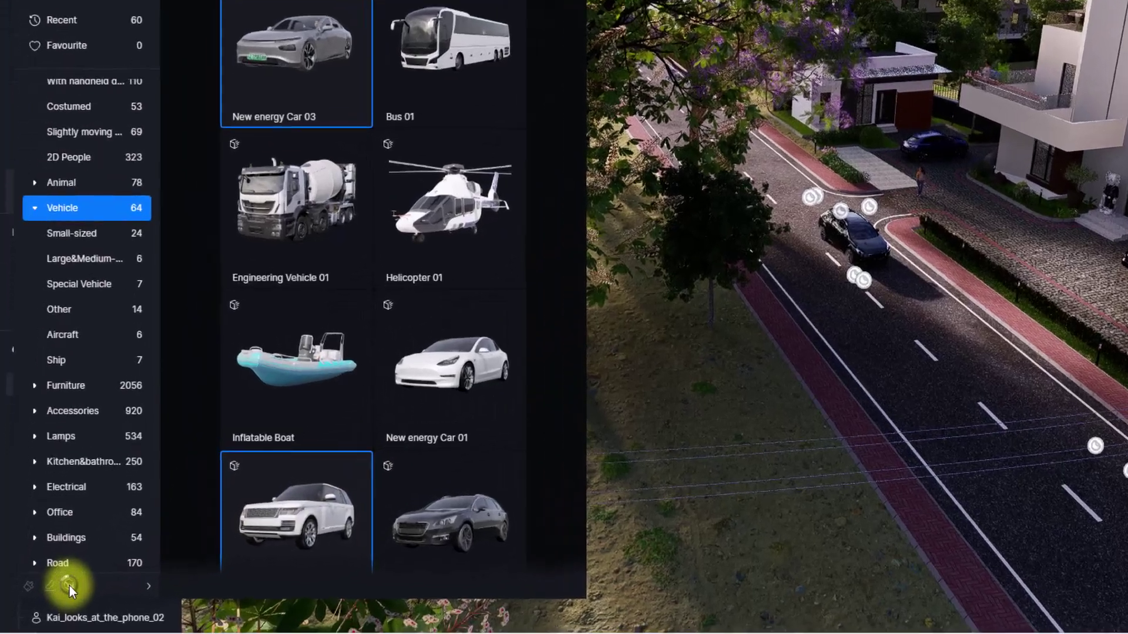
left_click(53, 603)
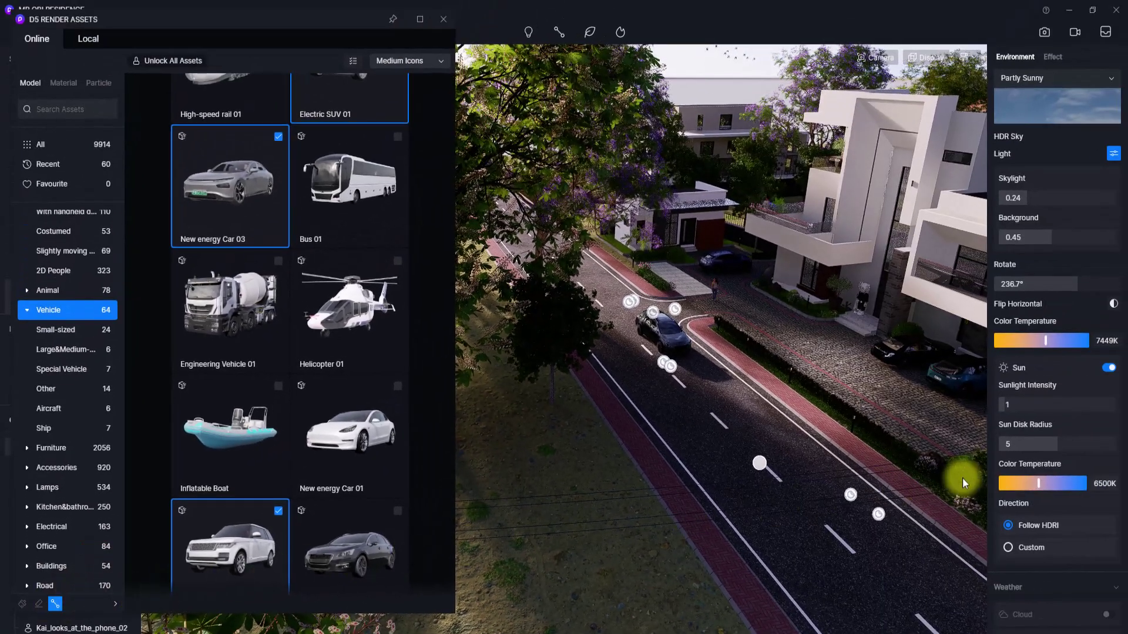
Draw the vehicle path along the road with several points, then close the asset library
right_click_drag(964, 483, 589, 290)
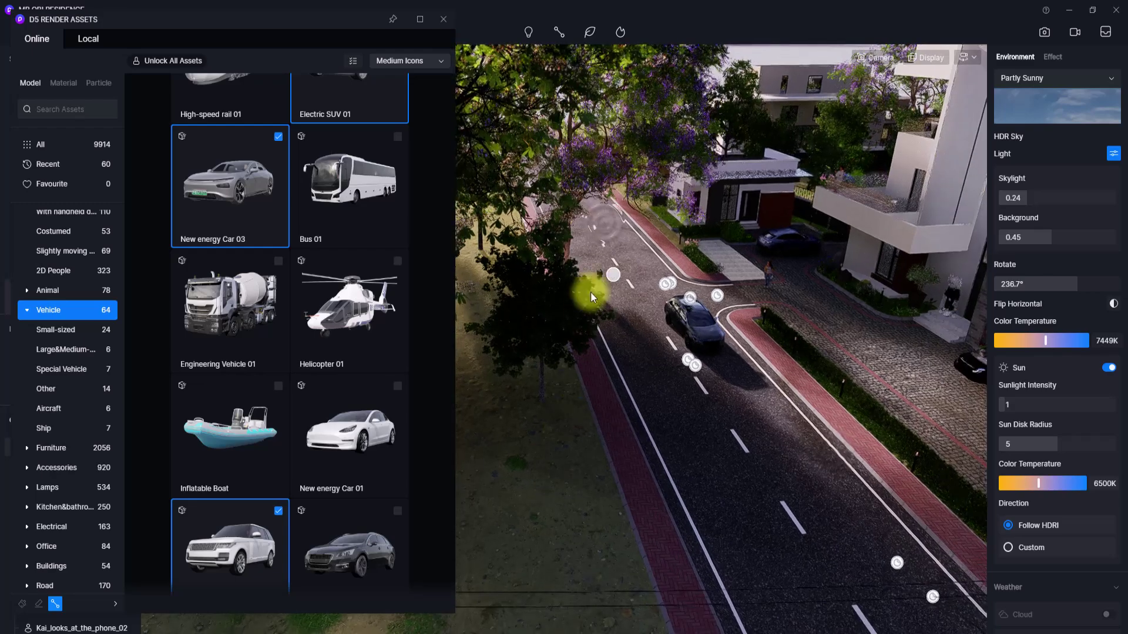
left_click(603, 231)
right_click_drag(664, 331, 917, 270)
left_click(916, 274)
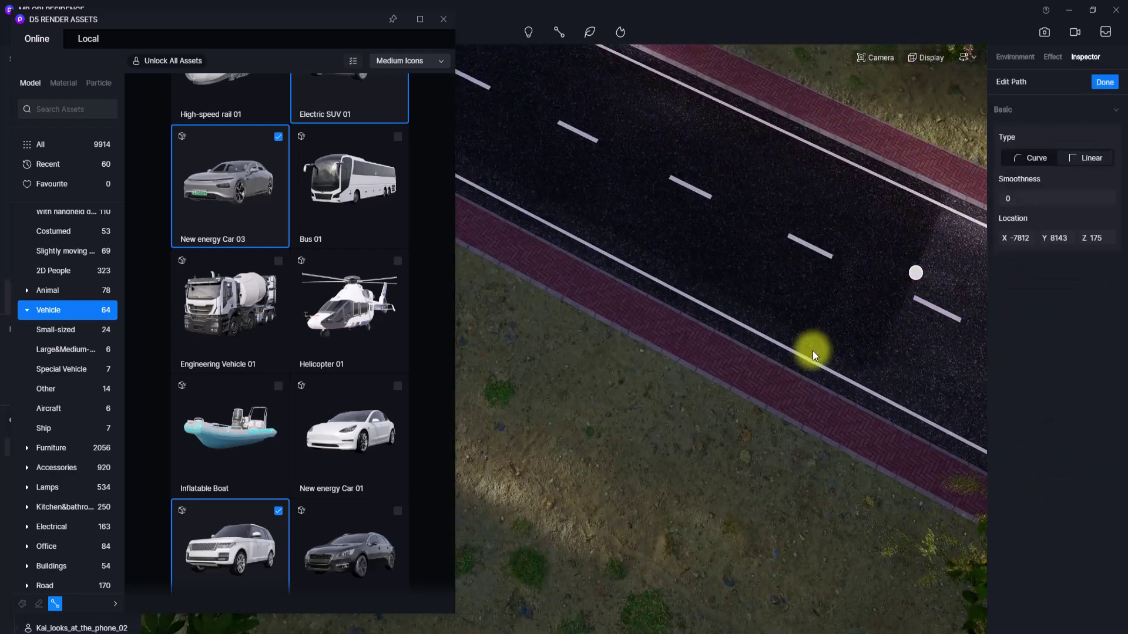
right_click_drag(812, 351, 559, 158)
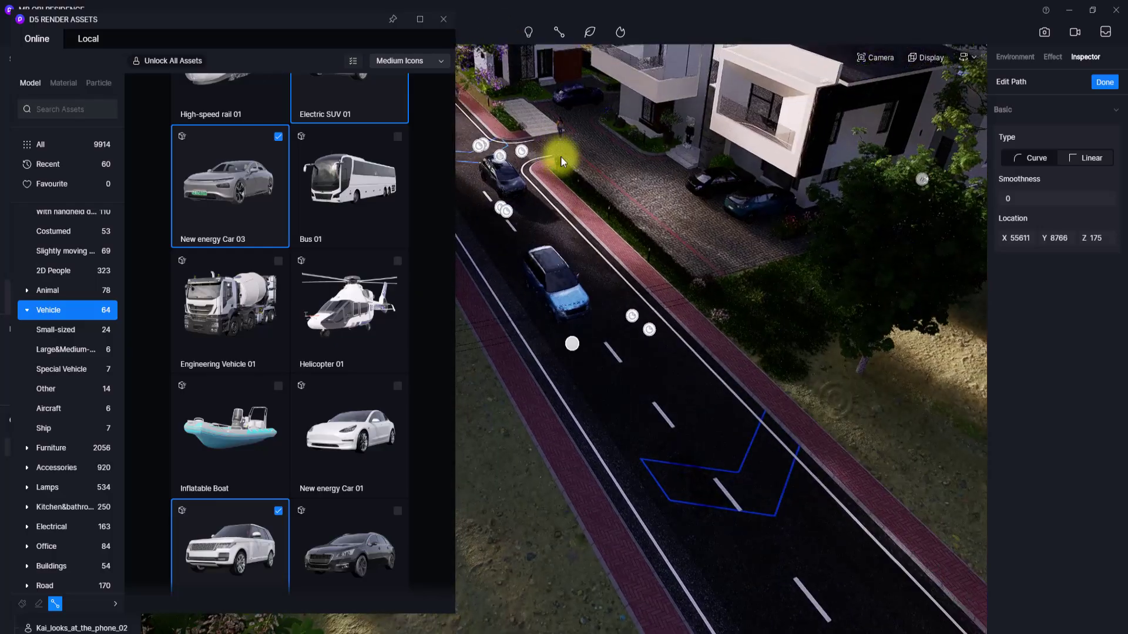
left_click(642, 225)
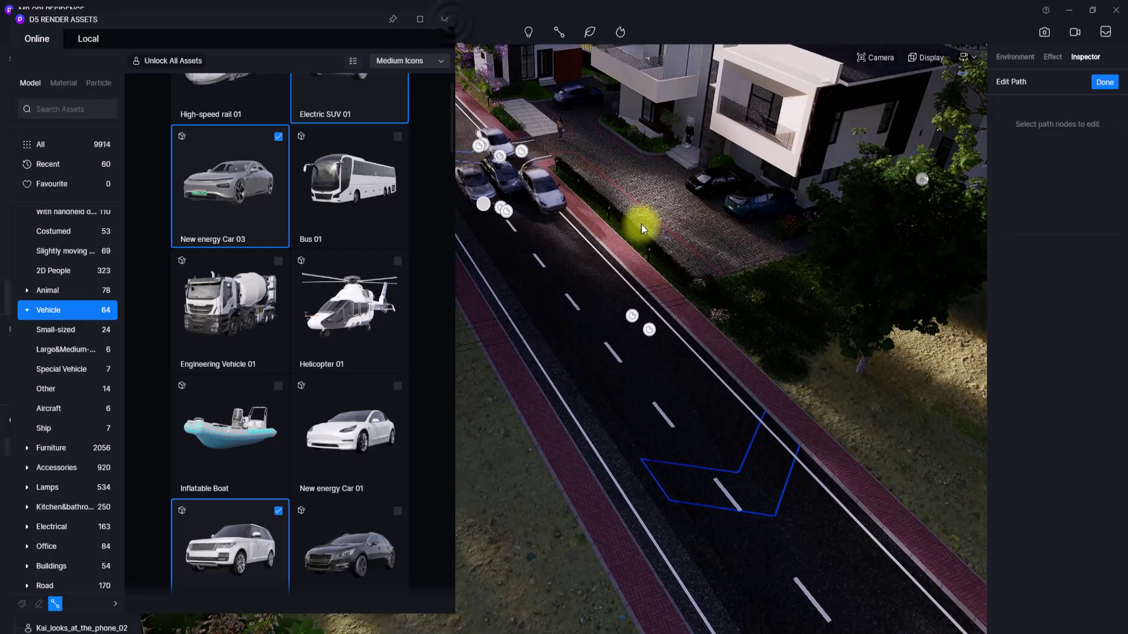
left_click(444, 19)
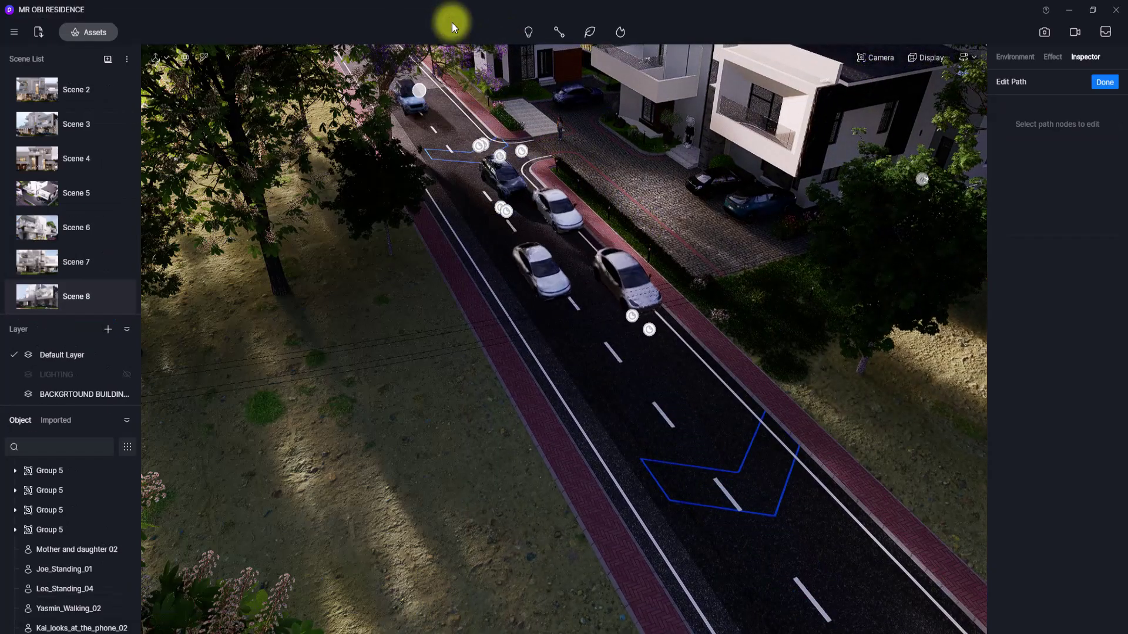
In video mode, play Clip 1's 6-second shot from its first keyframe and check its ending view
left_click(1075, 31)
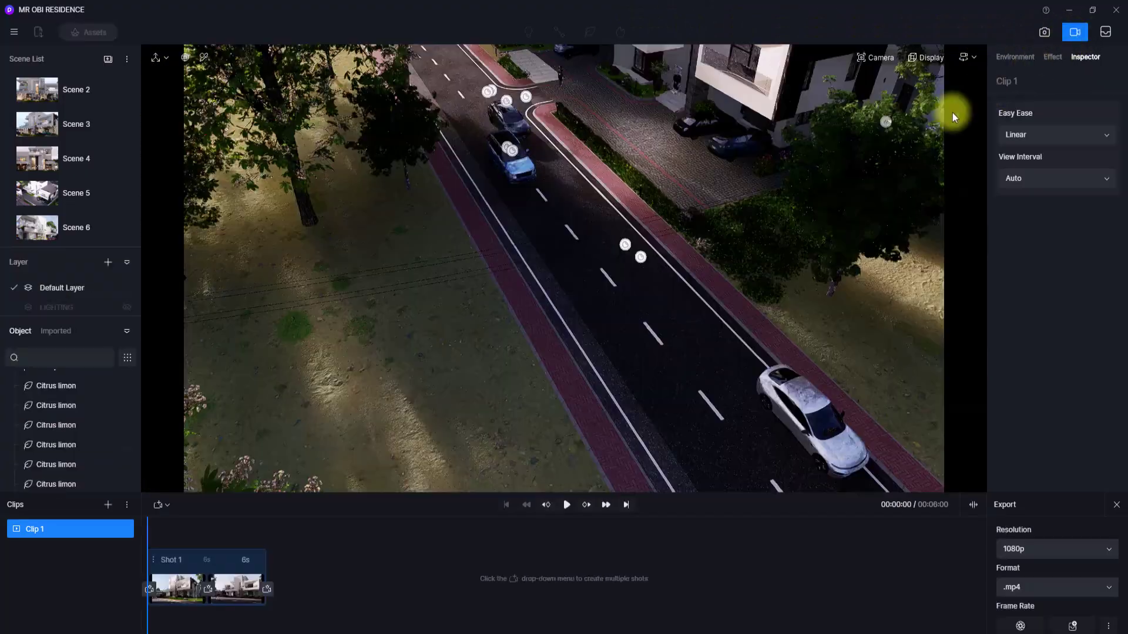
left_click(171, 587)
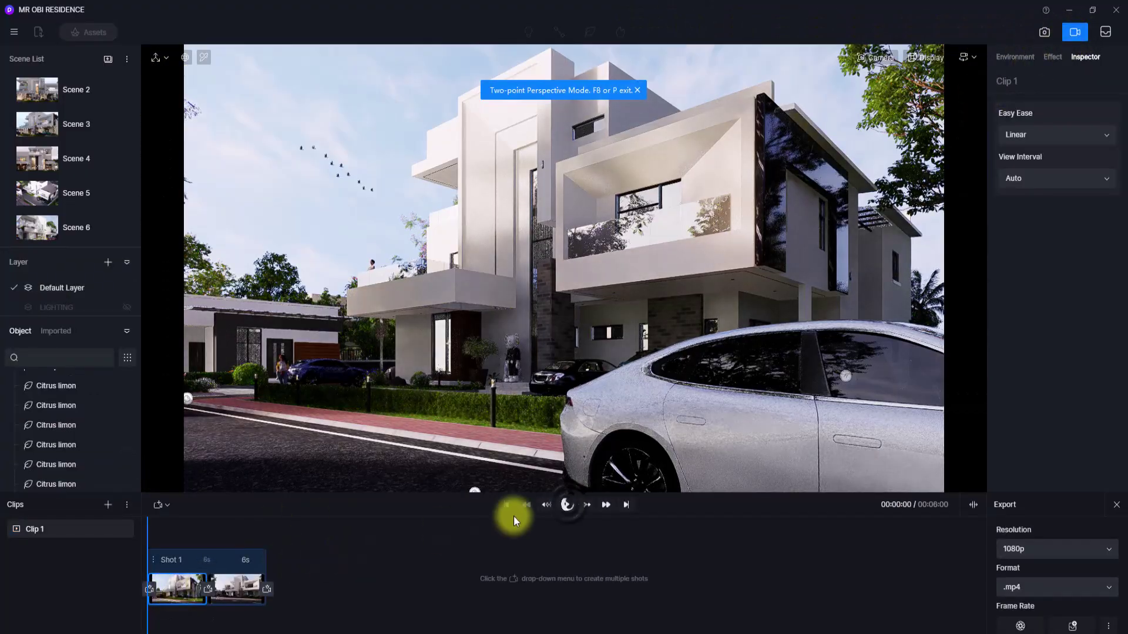
left_click(567, 505)
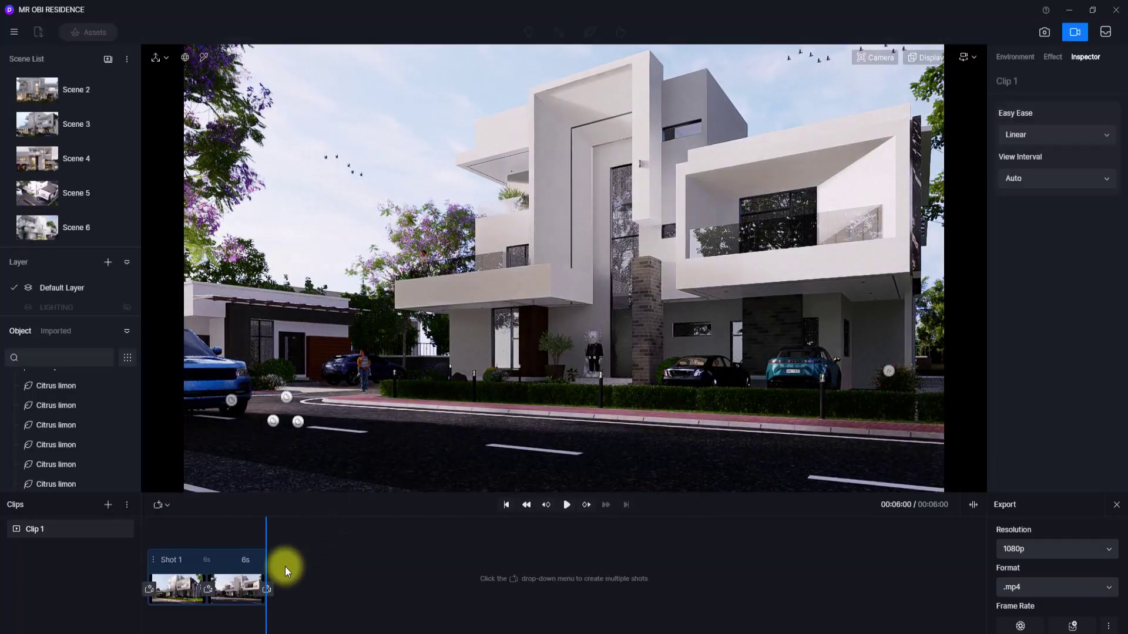
left_click(229, 576)
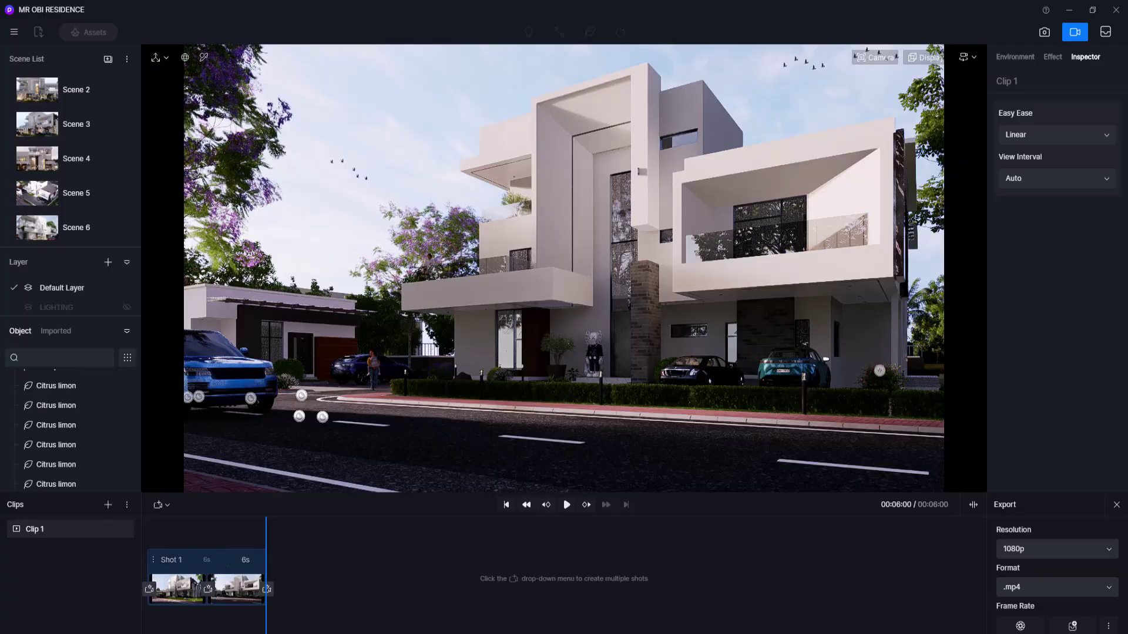
left_click(174, 594)
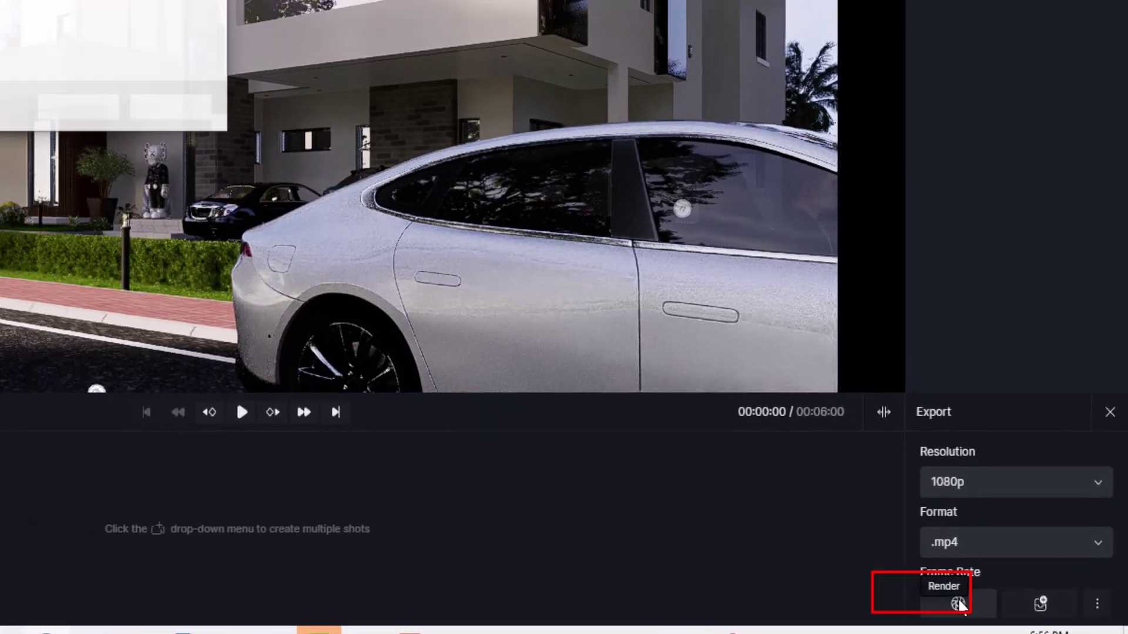
Render Clip 1 to an MP4 named 'A' in the ANIMATION IN D5 REVISED folder
left_click(921, 590)
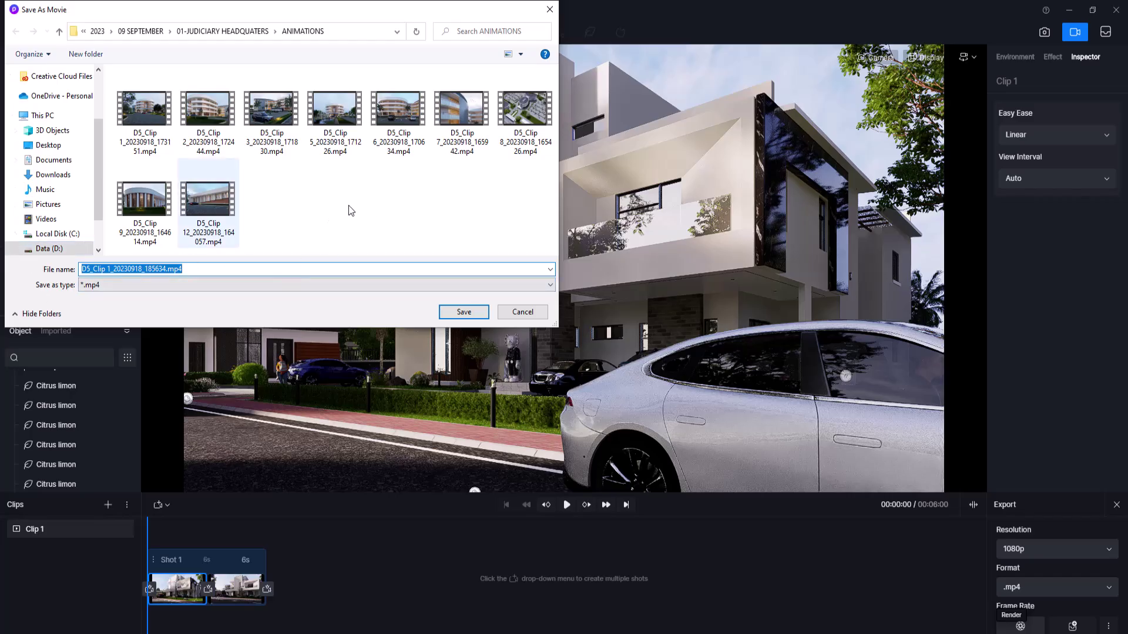
type("A")
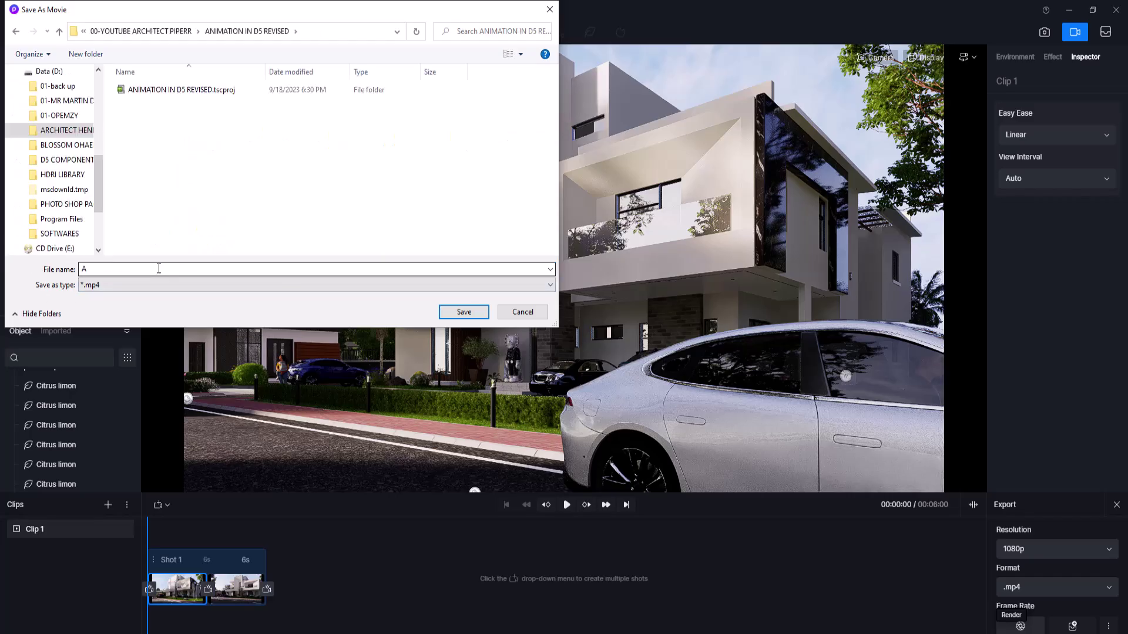
double_click(104, 270)
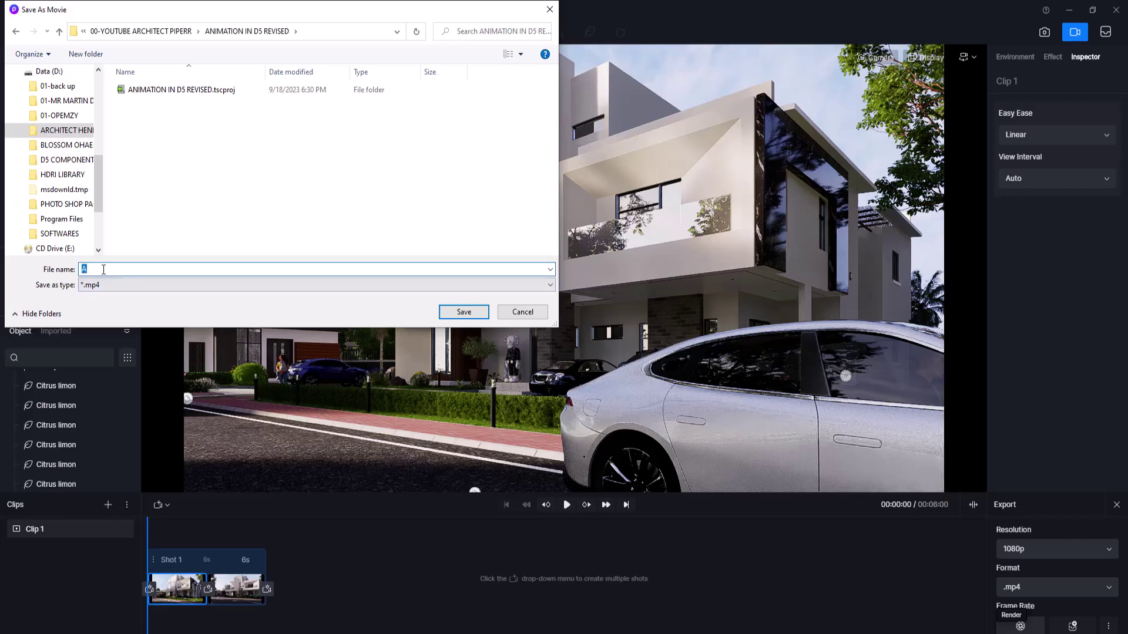
left_click(464, 313)
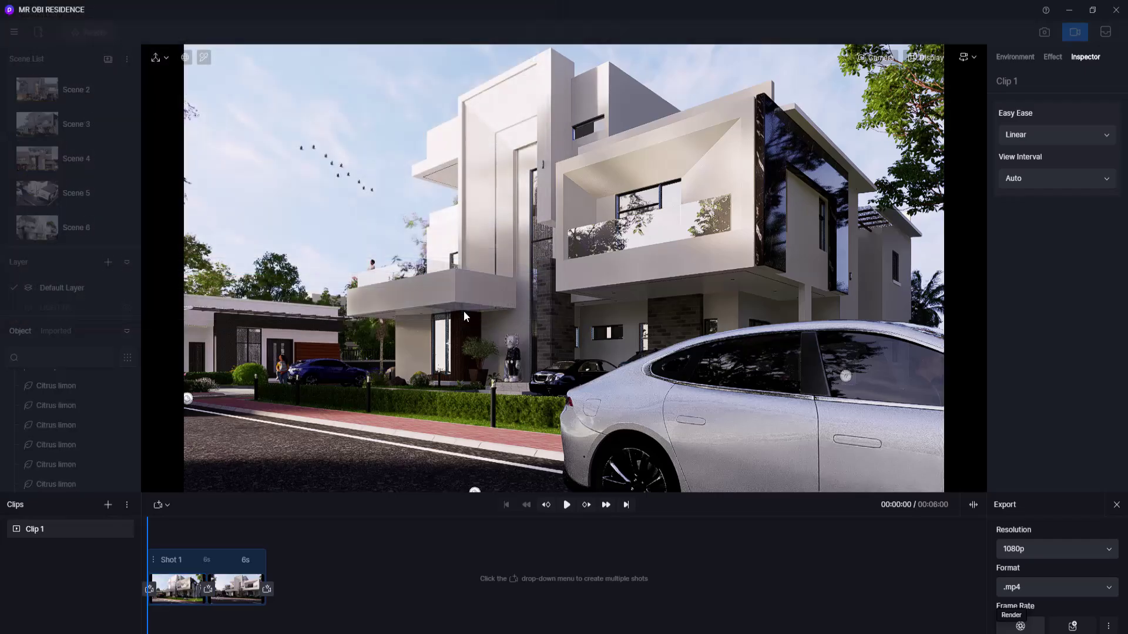